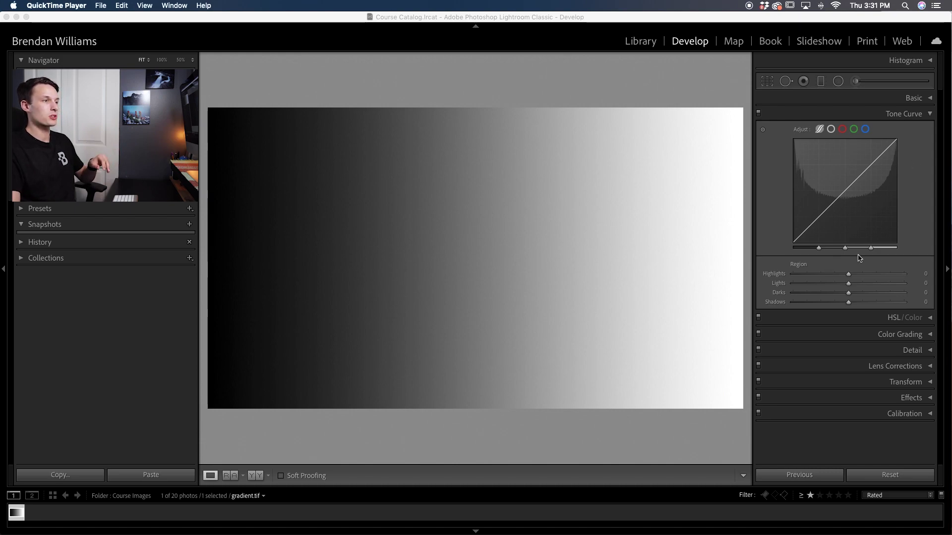
Set the region tone curve's Shadows to -2 and Highlights to -5 for the gradient image.
click(831, 130)
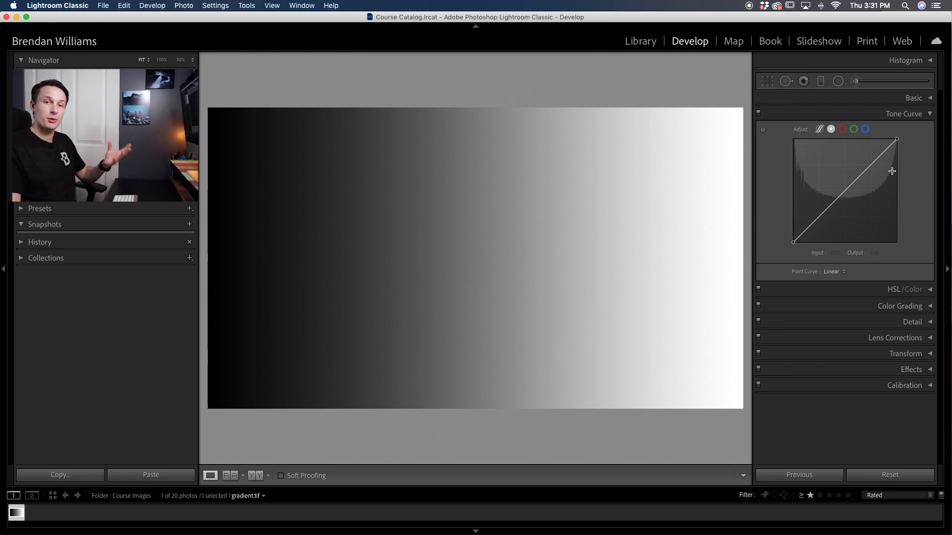
click(819, 130)
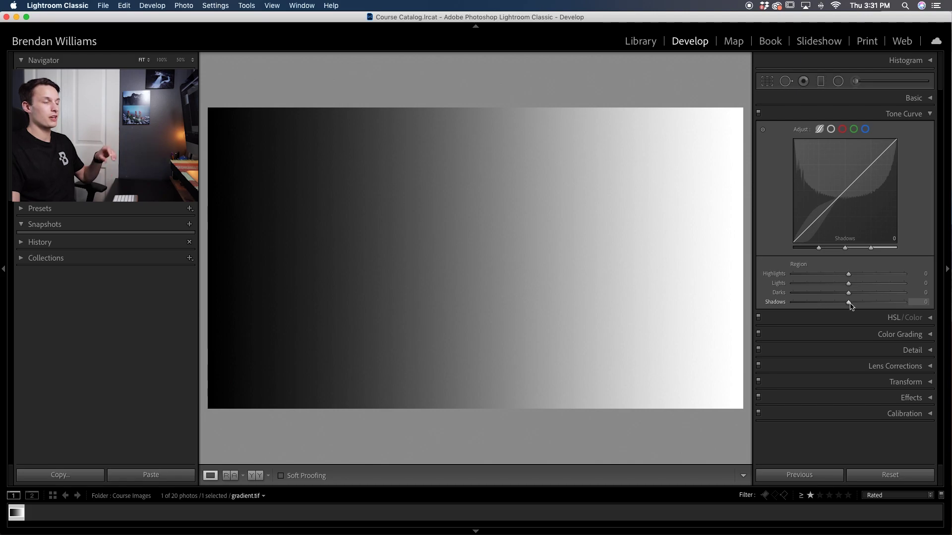
mouse_move(848, 303)
mouse_down()
mouse_move(858, 303)
mouse_move(833, 304)
mouse_move(856, 304)
mouse_move(847, 304)
mouse_up()
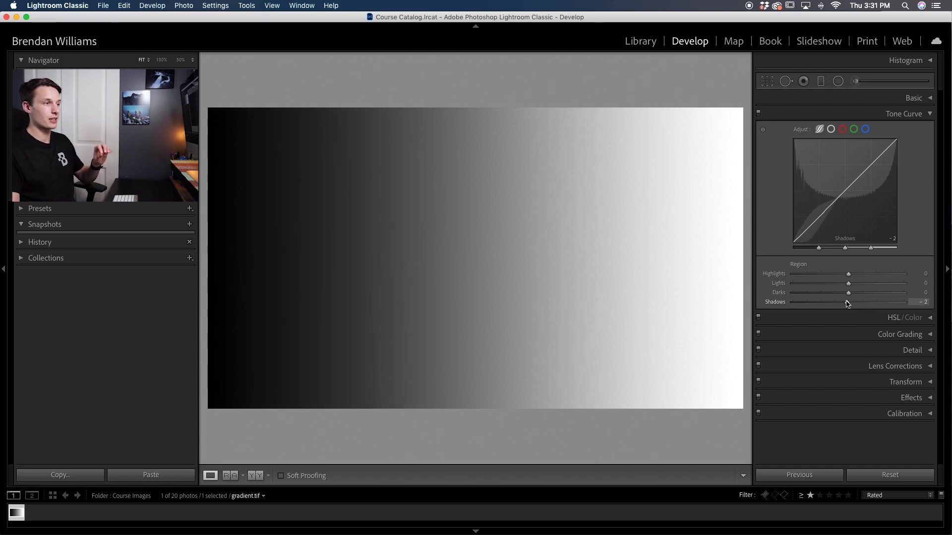
drag(848, 275, 870, 277)
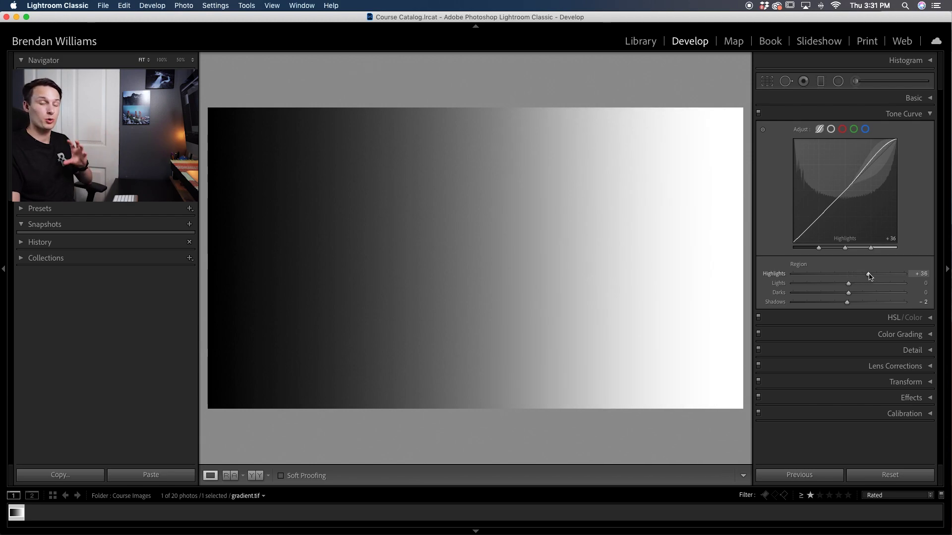
drag(869, 277, 845, 277)
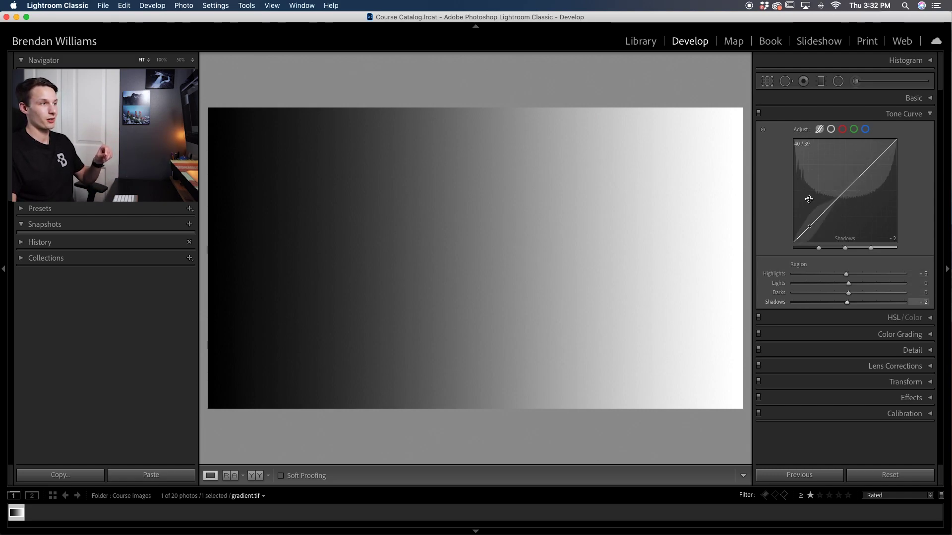
Try a midtone point on the point curve raised to input 121, output 158, and remove it again.
click(831, 130)
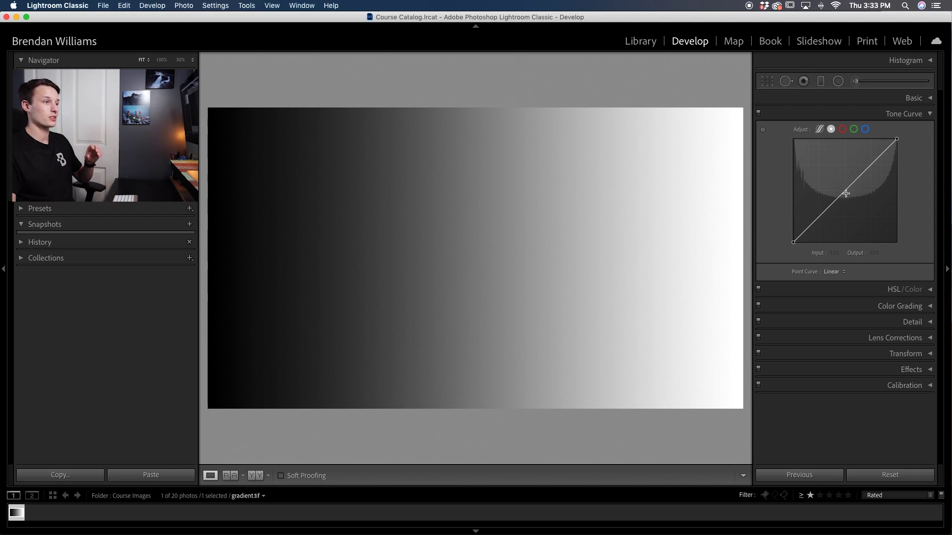
click(845, 191)
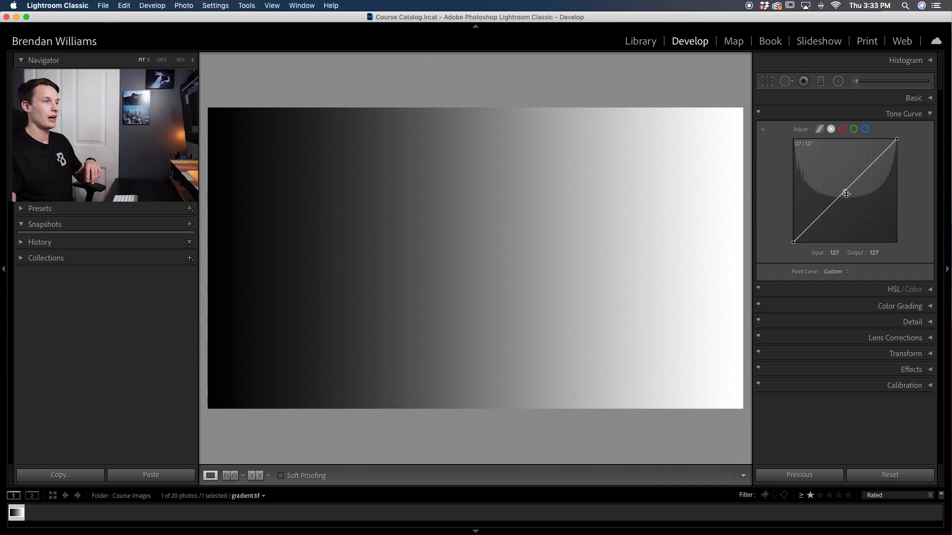
drag(845, 192, 843, 180)
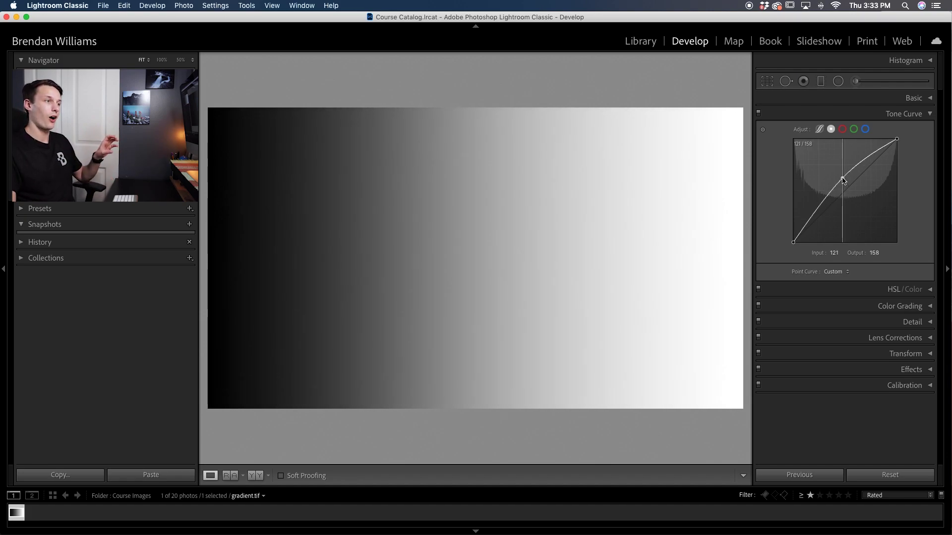
mouse_move(843, 180)
mouse_down()
mouse_move(842, 163)
mouse_move(845, 193)
mouse_up()
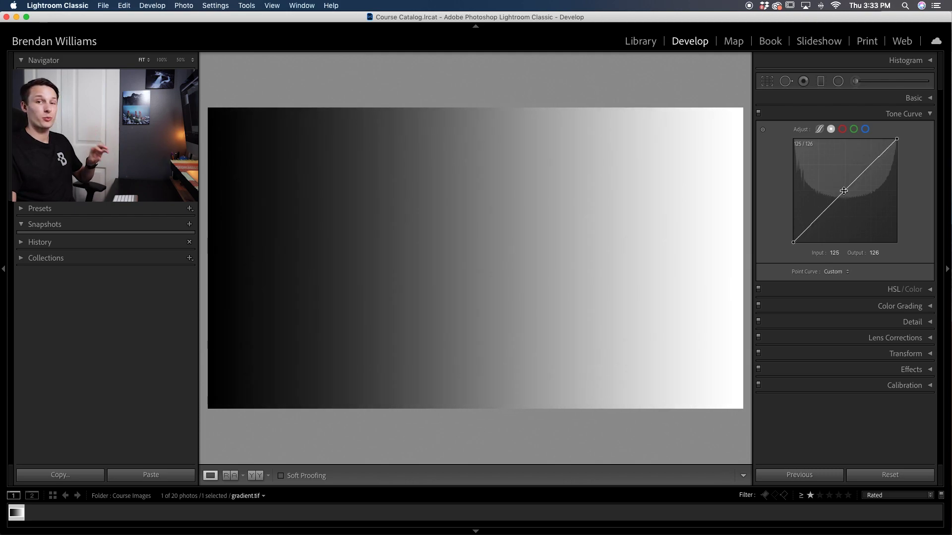
double_click(844, 194)
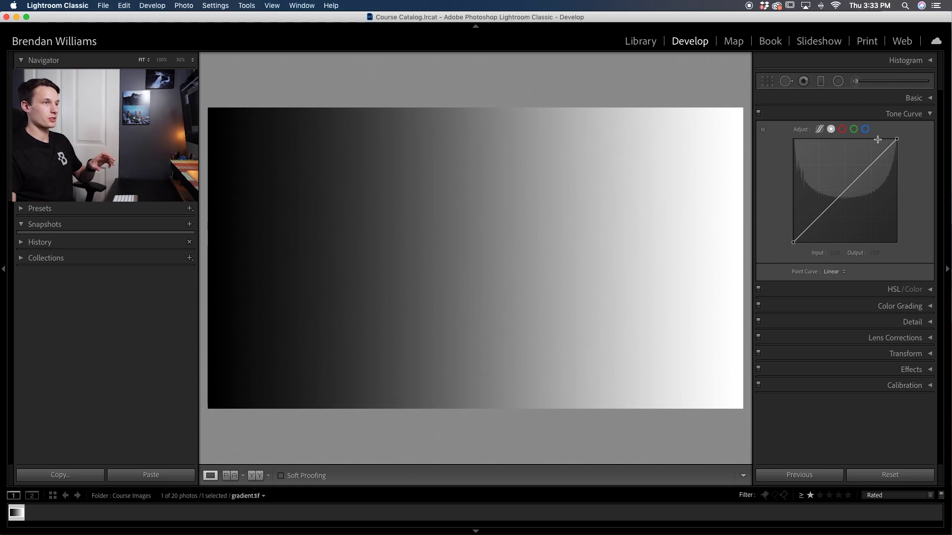
Add shadow, midtone and highlight points to the point curve, testing the middle one at about 110/171 and 132/78.
click(818, 217)
click(844, 190)
click(870, 165)
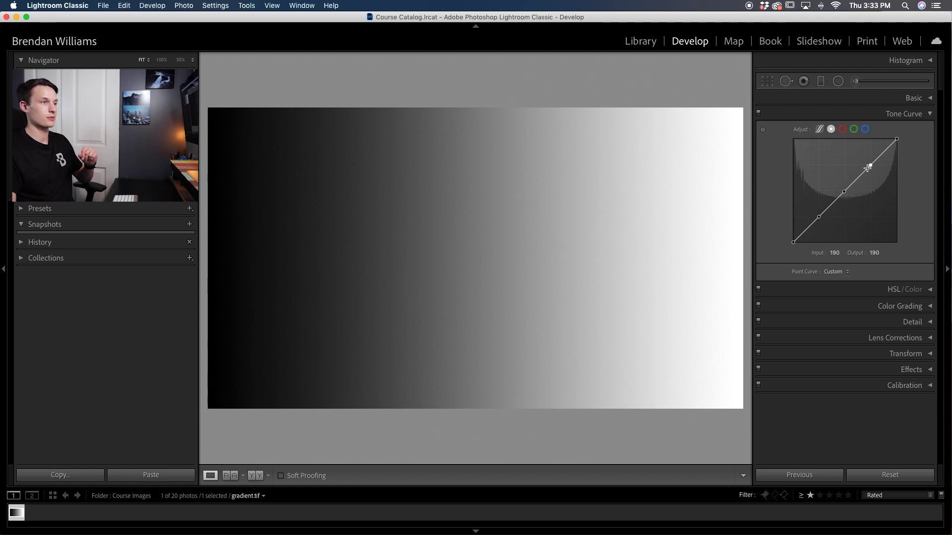
drag(839, 196, 838, 172)
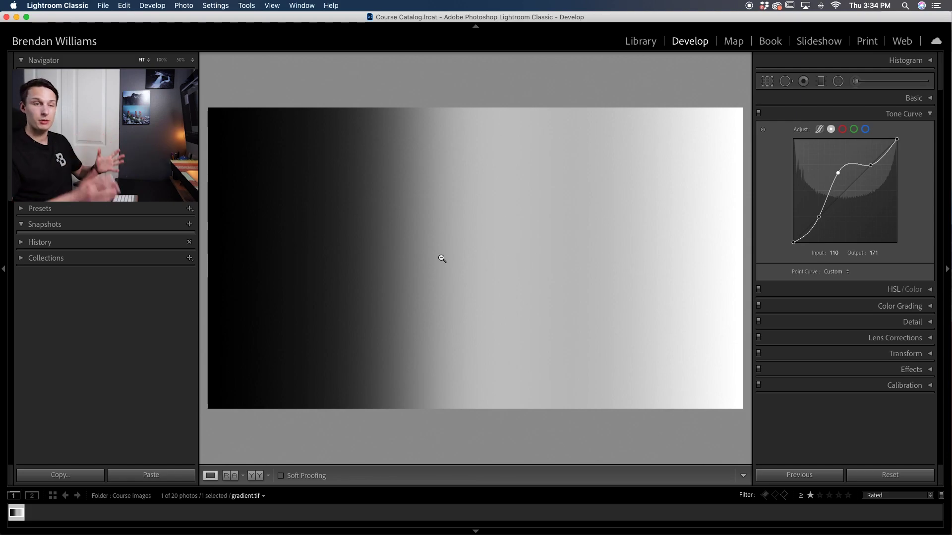
drag(837, 173, 847, 212)
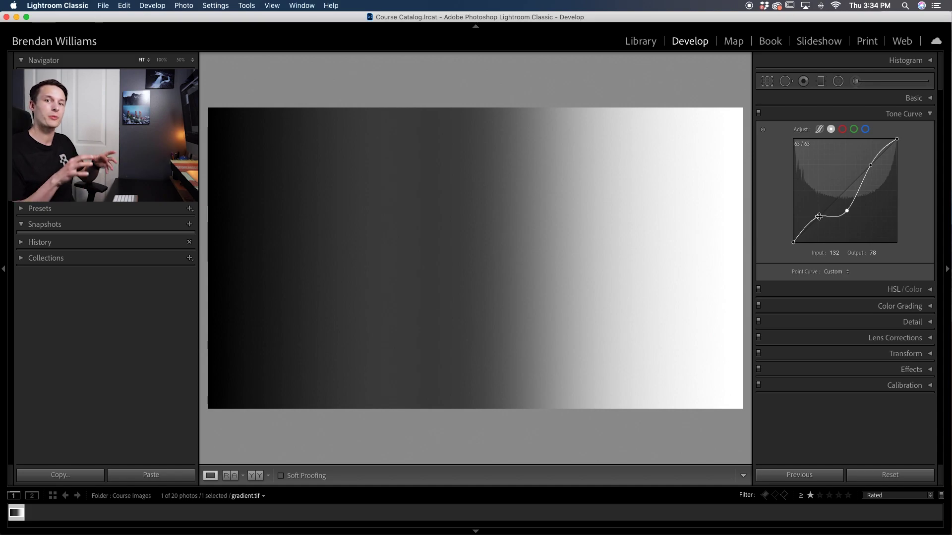
Remove the shadow, midtone and highlight points so the point curve is linear.
double_click(818, 216)
double_click(846, 211)
double_click(870, 165)
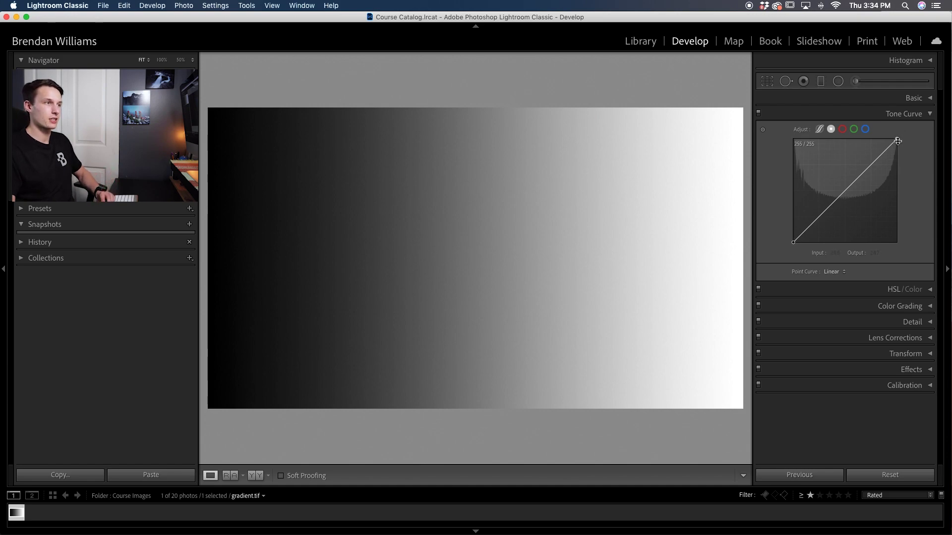
Try lowering the curve's white point and raising its black point to output 255, restoring both end points.
drag(897, 138, 780, 246)
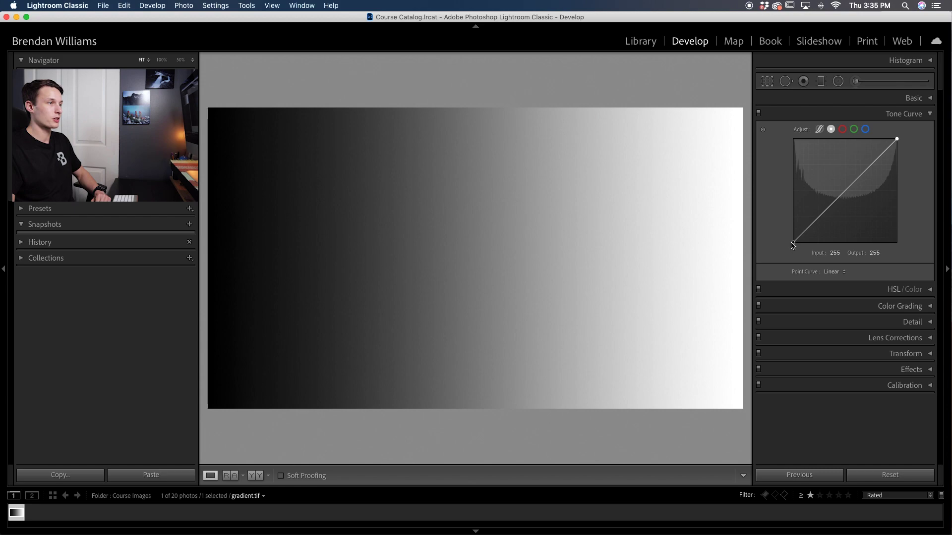
drag(793, 243, 777, 139)
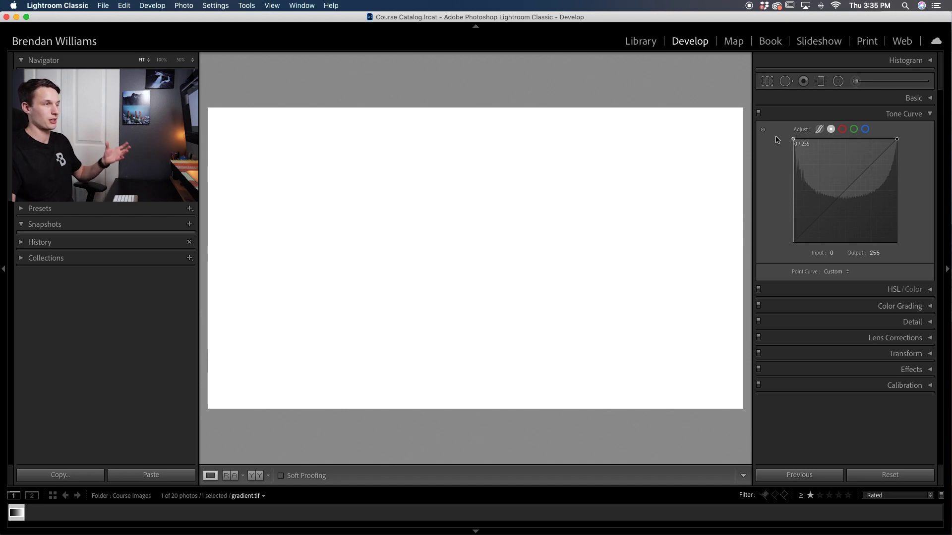
drag(775, 138, 785, 256)
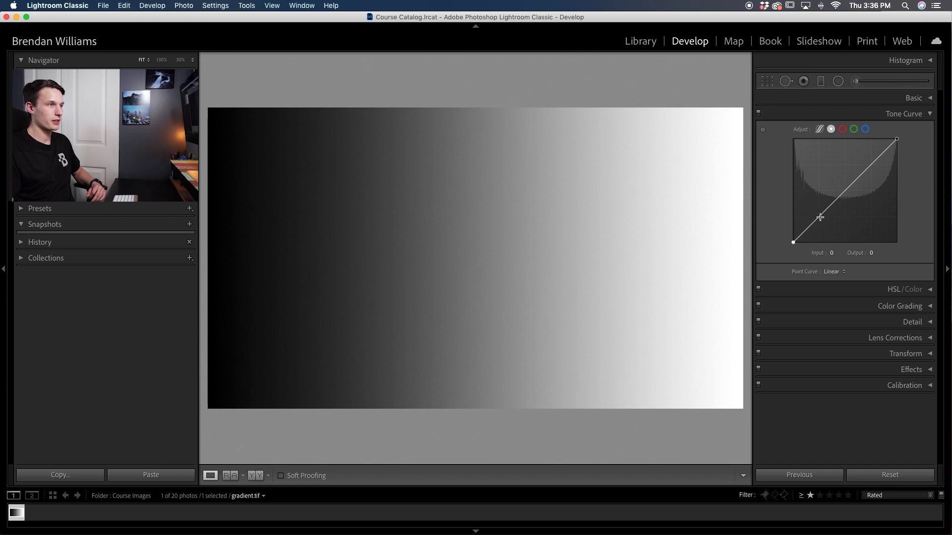
Shape a contrast S-curve with a shadow point at input 64, output 45 and a highlight point at input 180, output 200.
click(819, 217)
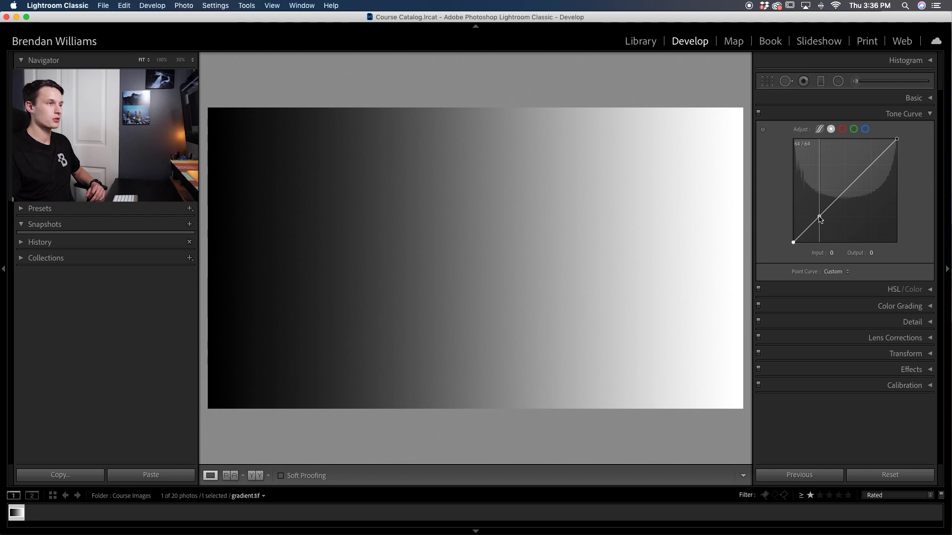
drag(820, 220, 818, 225)
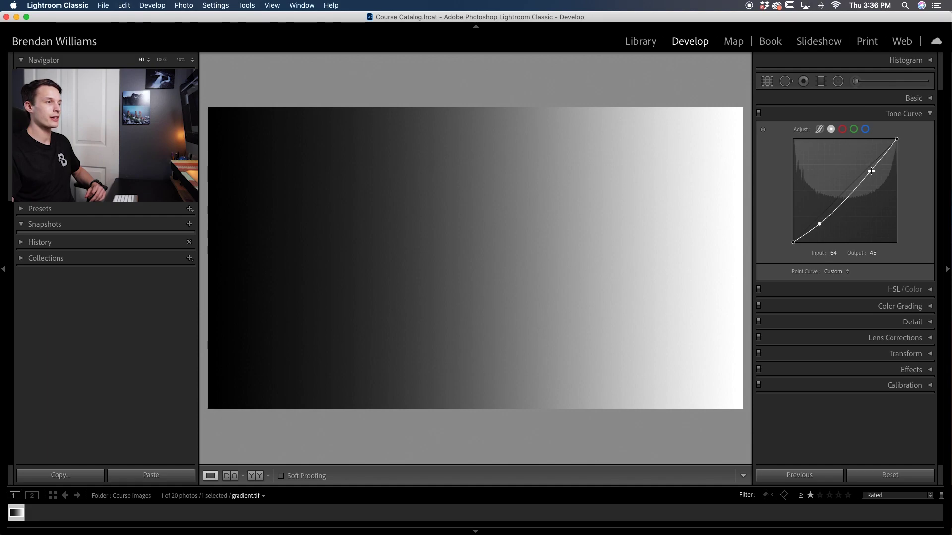
drag(872, 173, 867, 164)
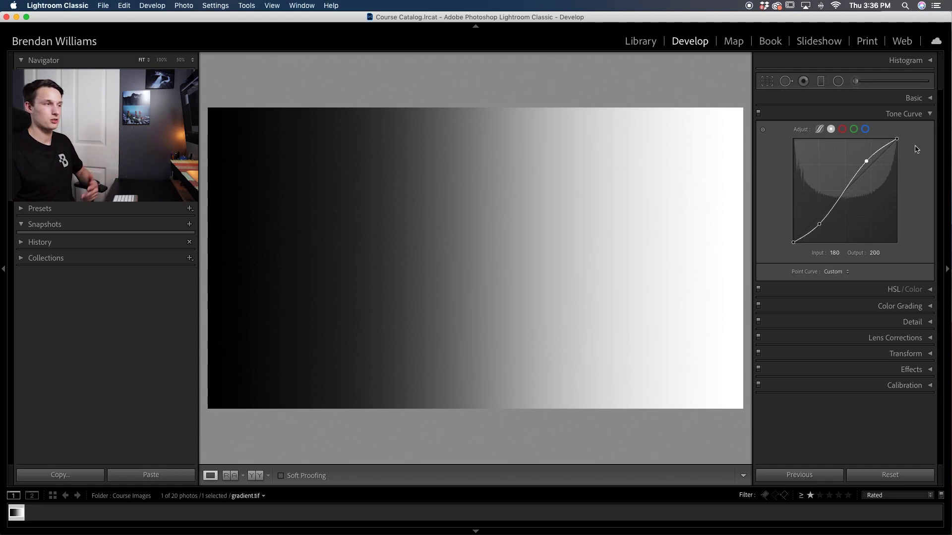
click(926, 97)
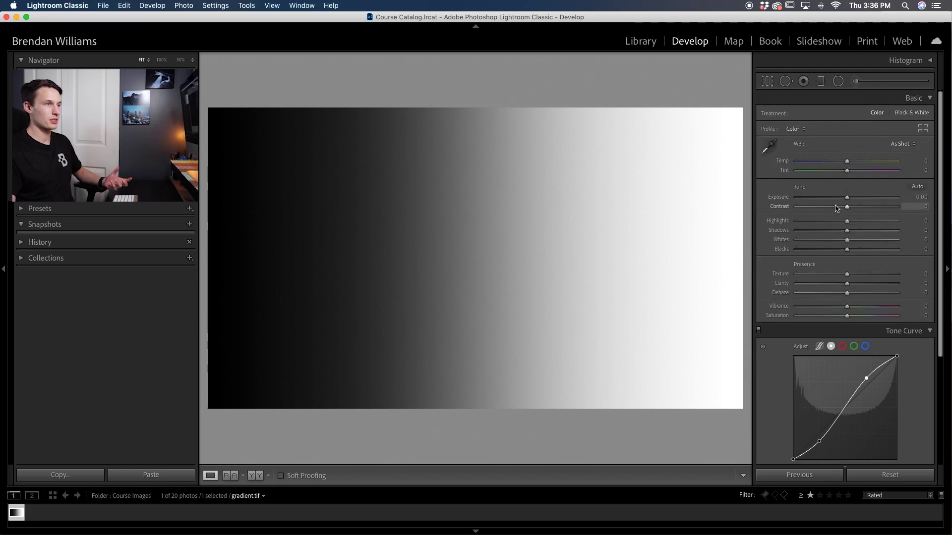
key(super+1)
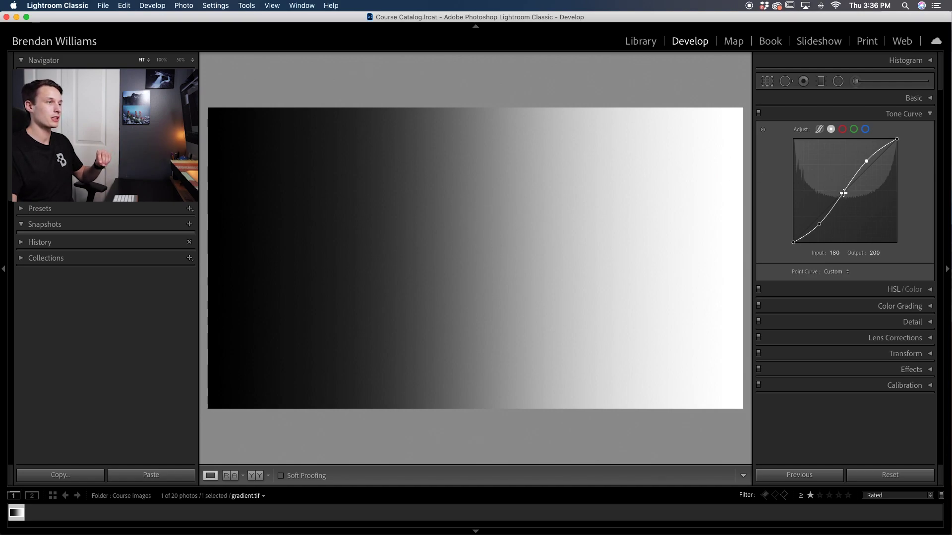
Try a midtone point on the S-curve at input 119, output 129, and reset the point curve to linear.
drag(843, 193, 842, 192)
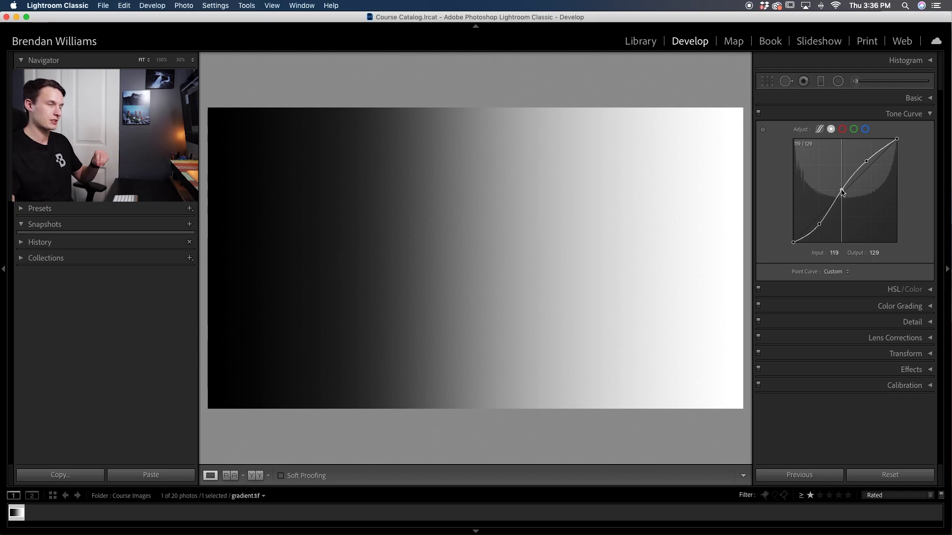
double_click(841, 190)
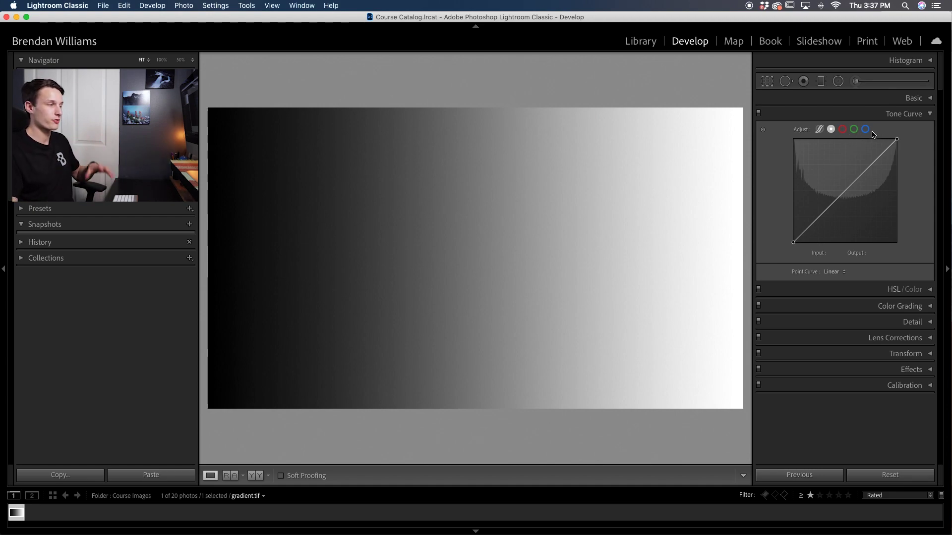
Look through the colour channel curves and try lowering the red channel's midtones to about 143/93, removing the point again.
click(842, 131)
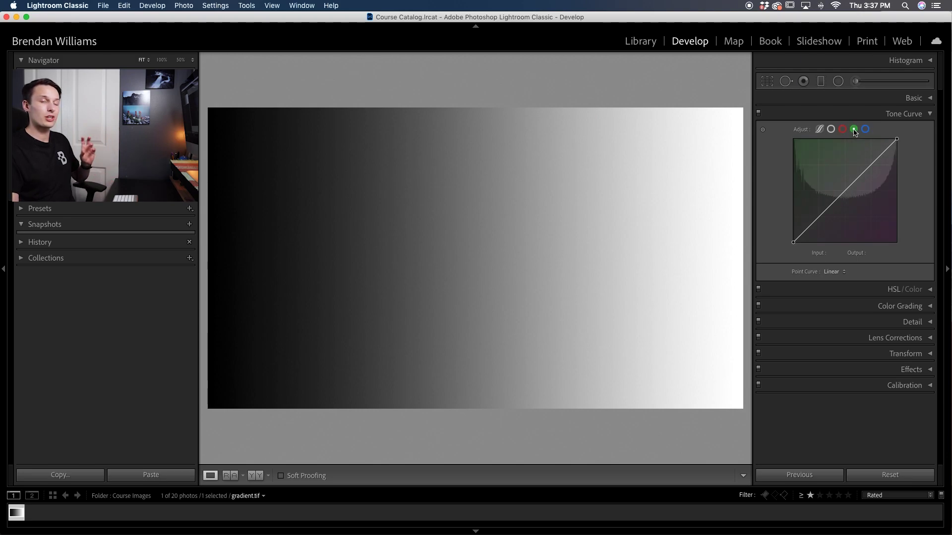
click(864, 131)
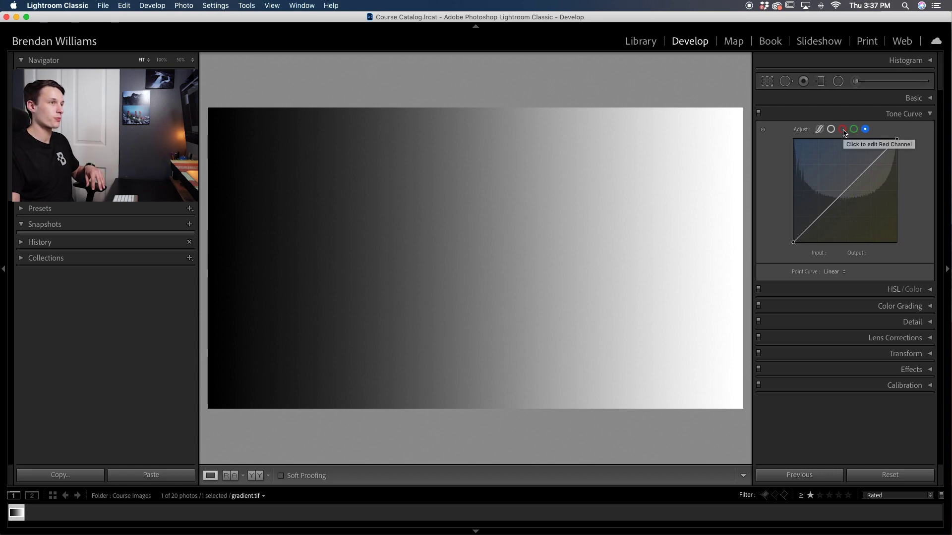
click(843, 130)
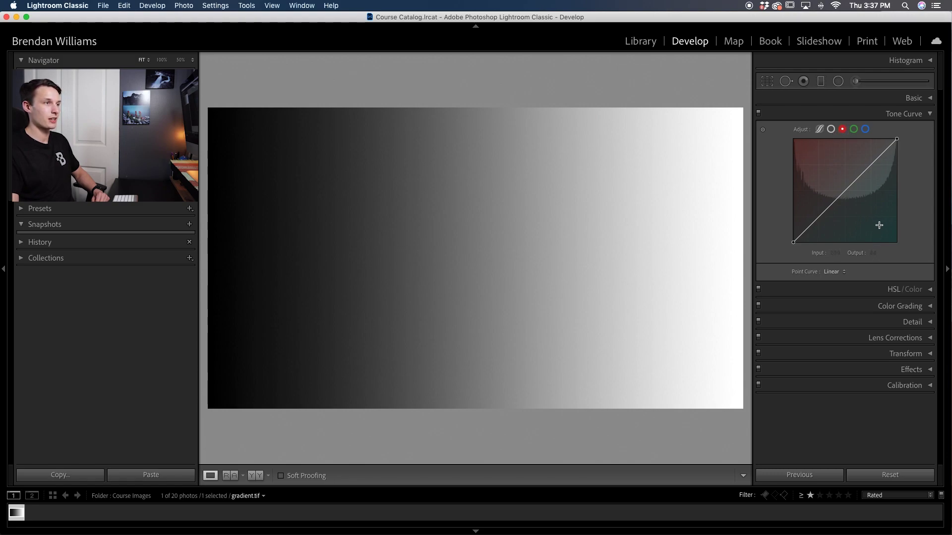
mouse_move(845, 190)
mouse_down()
mouse_move(842, 174)
mouse_move(852, 207)
mouse_up()
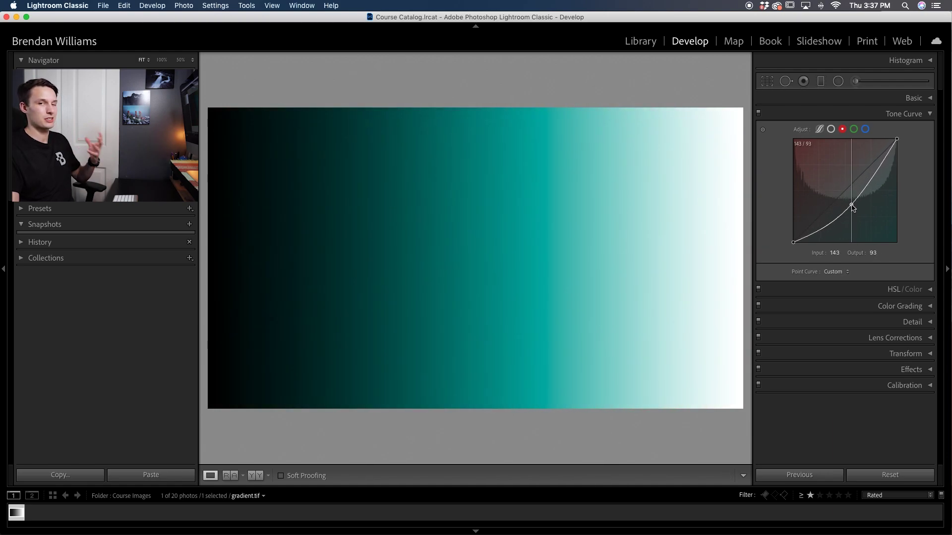
double_click(851, 205)
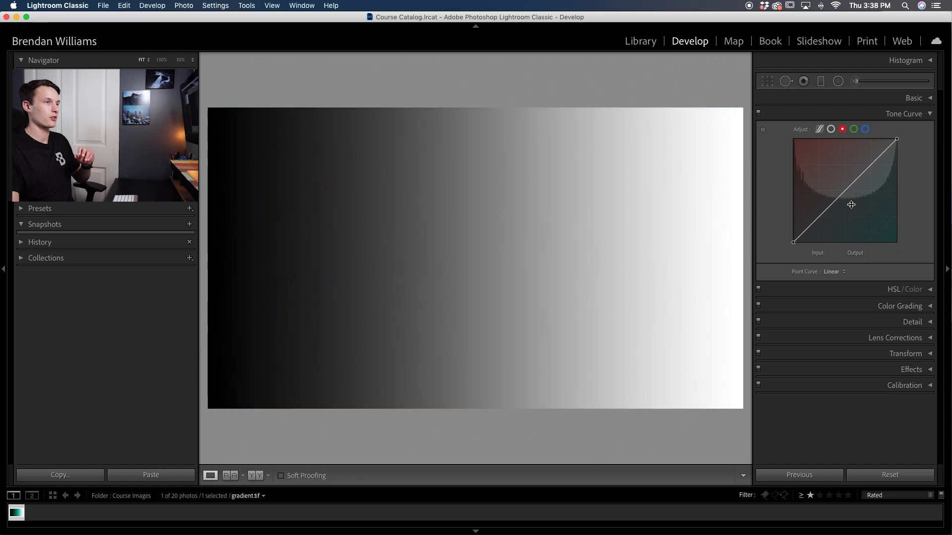
Try lowering the green channel's midtones to input 151, output 89, and remove the point again.
click(854, 130)
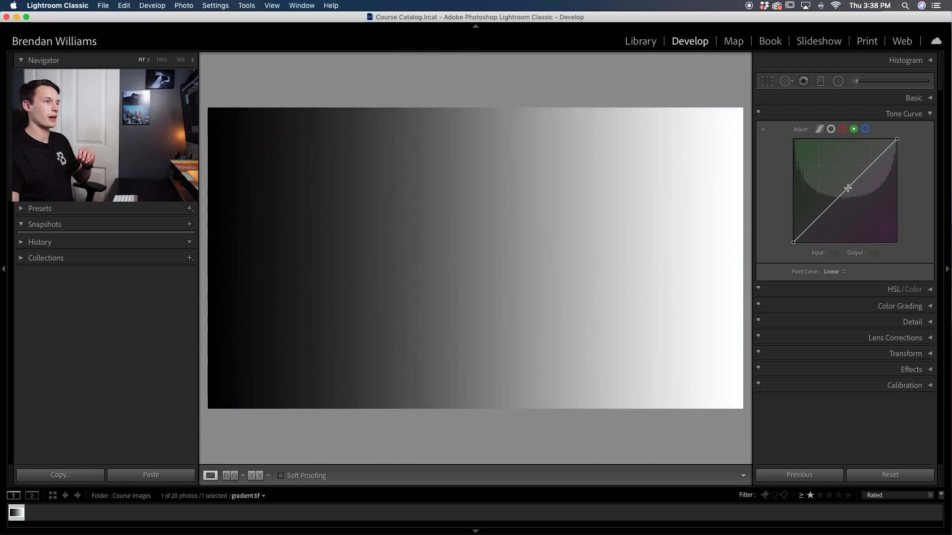
drag(843, 191, 855, 208)
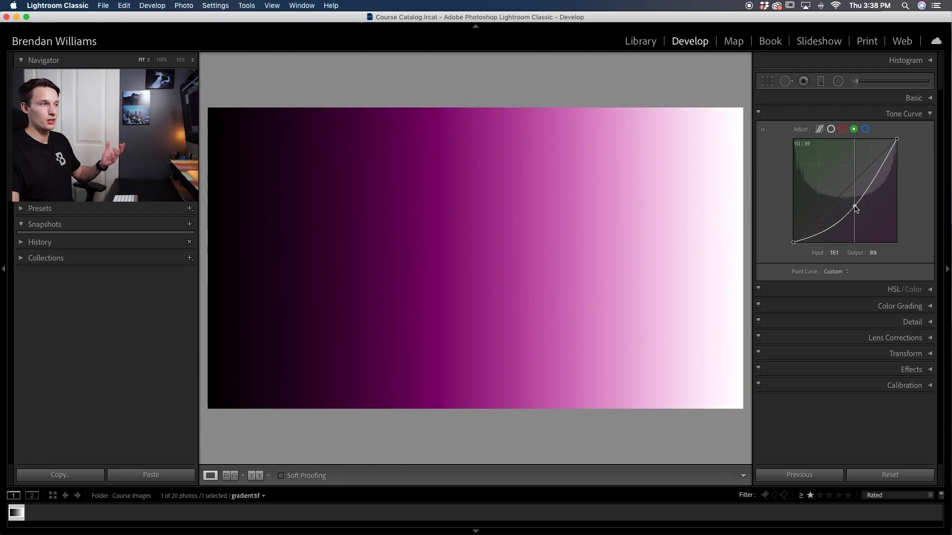
double_click(855, 209)
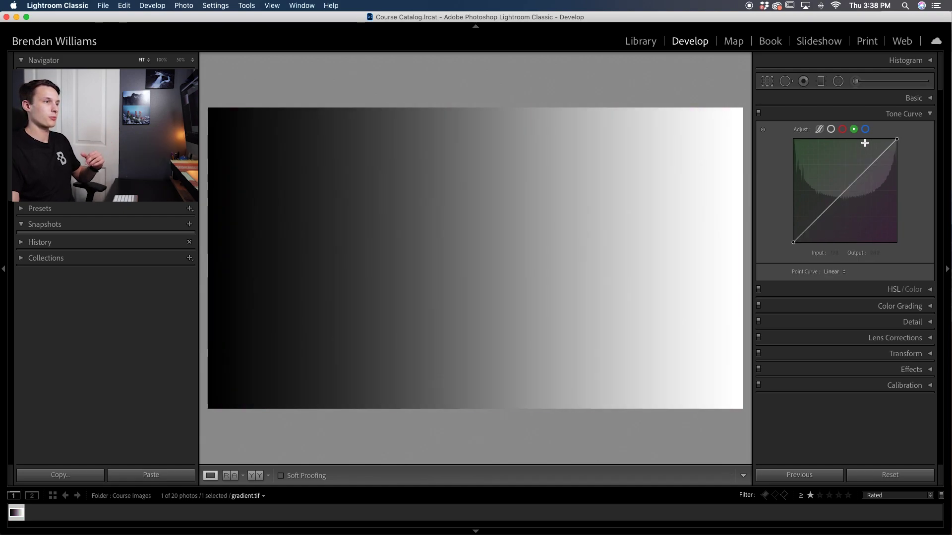
Try lowering the blue channel's midtones to input 159, output 77, and remove the point again.
drag(844, 192, 857, 207)
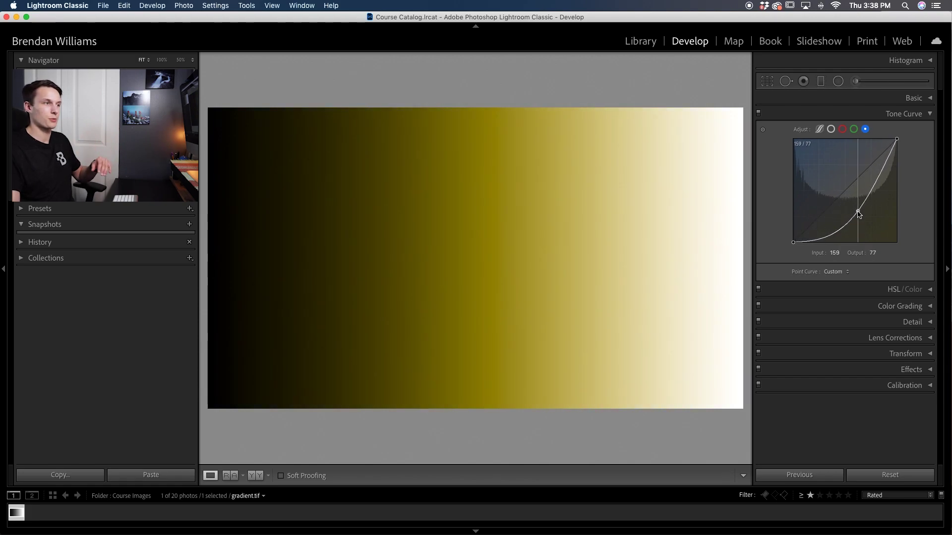
double_click(858, 211)
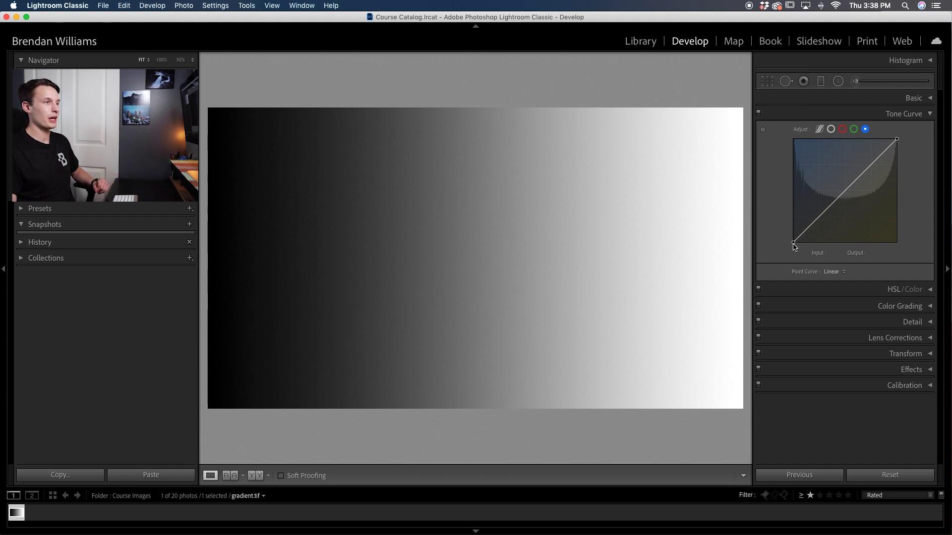
Raise the blue channel curve's black point to output 11 to tint the shadows blue.
drag(793, 244, 790, 239)
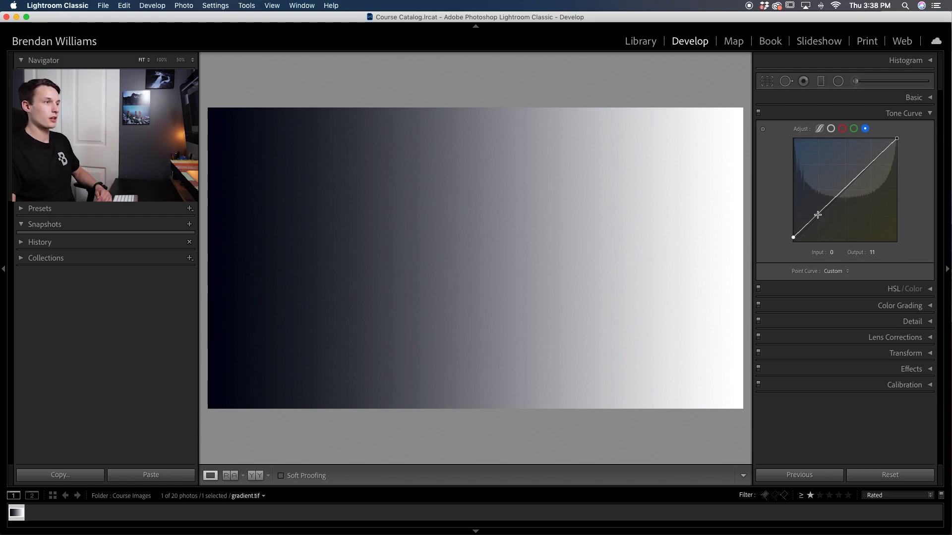
Raise the blue channel's shadows to input 59, output 77, and anchor its midtones at input 127, output 136.
drag(817, 215, 818, 214)
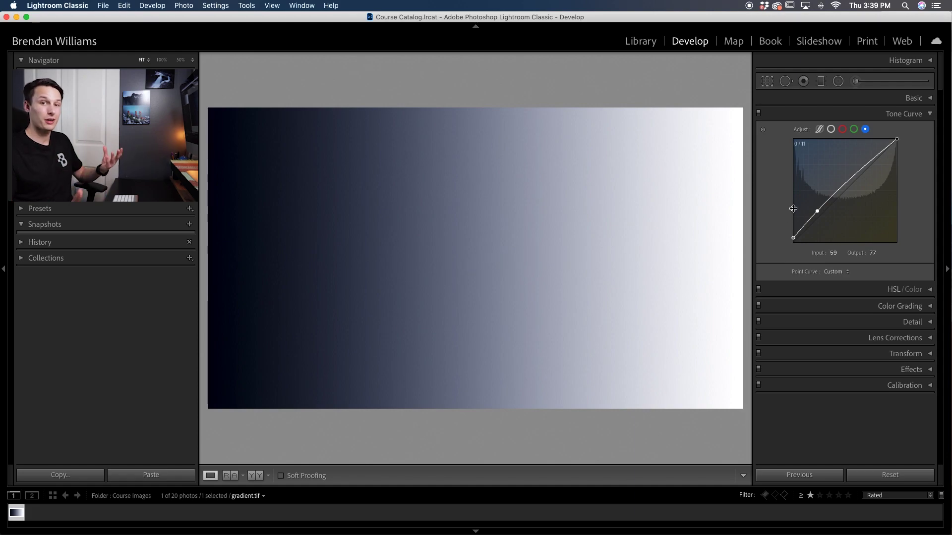
click(845, 188)
drag(845, 189, 845, 188)
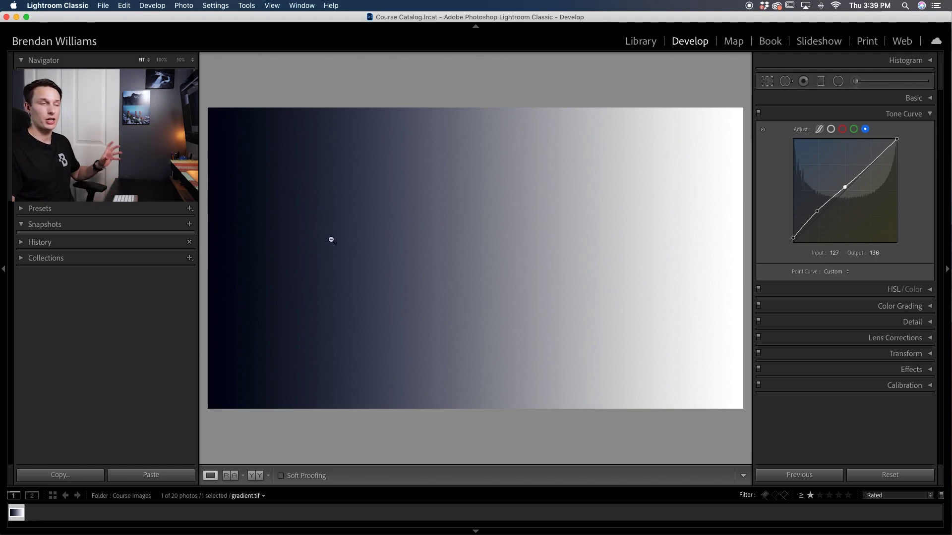
Raise the green channel's highlights to input 189, output 209, and pull its midtones back down toward the diagonal.
click(853, 130)
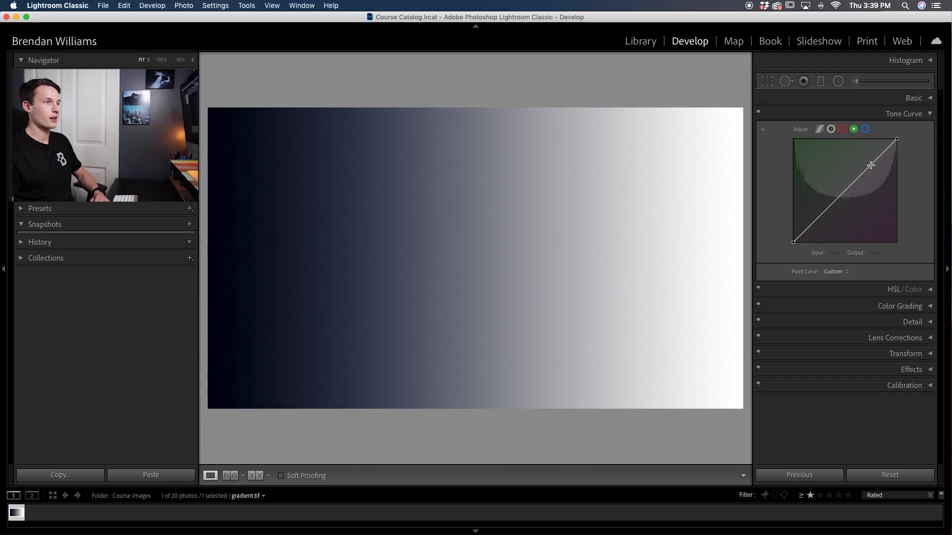
drag(871, 165, 869, 157)
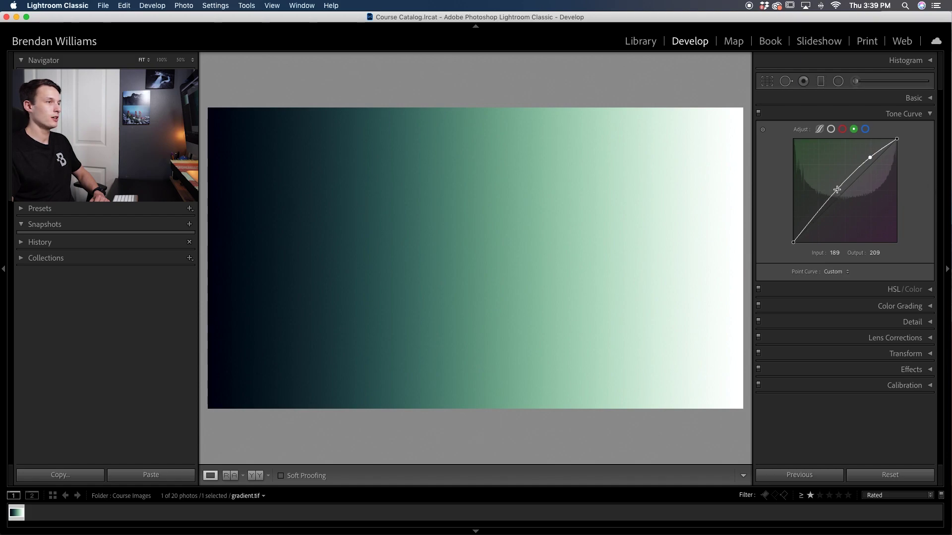
drag(838, 192, 839, 196)
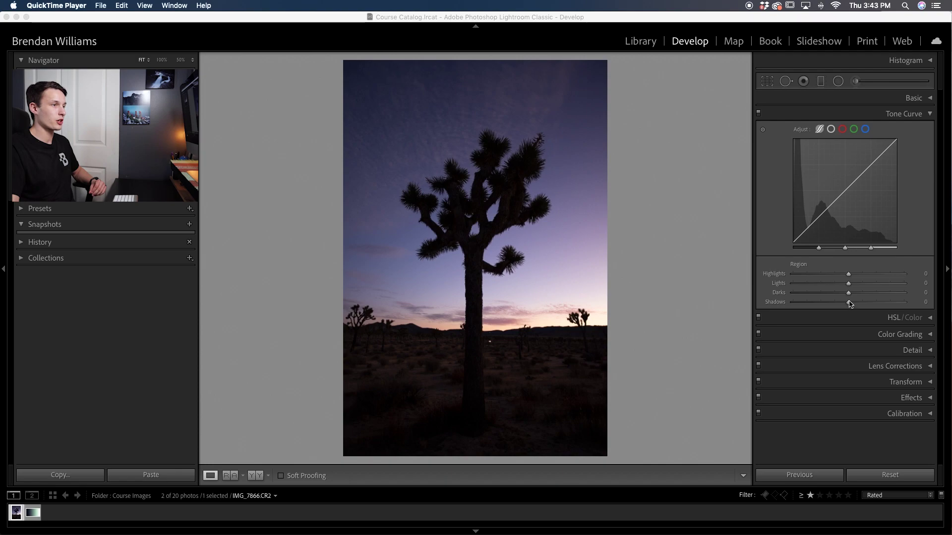
Set the Joshua tree photo's region curve to Highlights +7, Lights +21, Darks +57 and Shadows +88.
drag(849, 305, 853, 276)
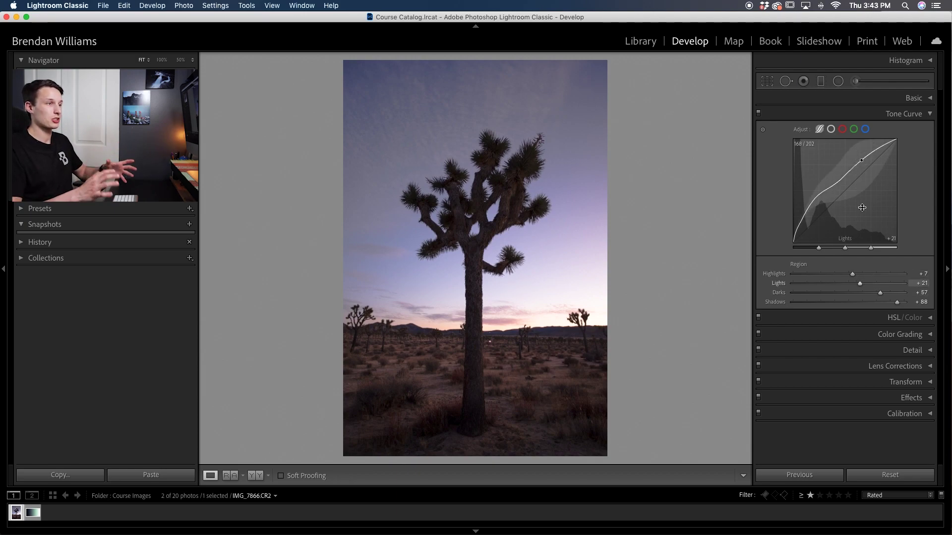
click(833, 129)
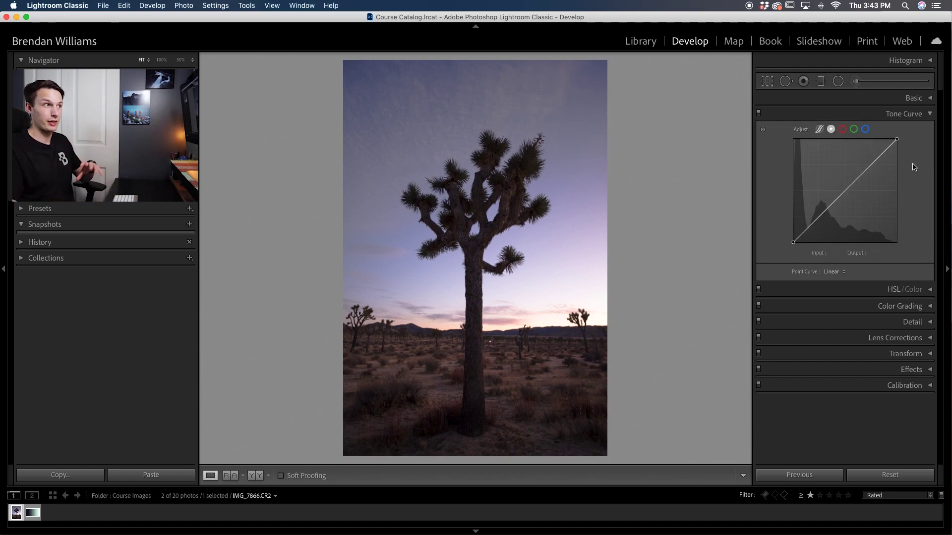
click(820, 130)
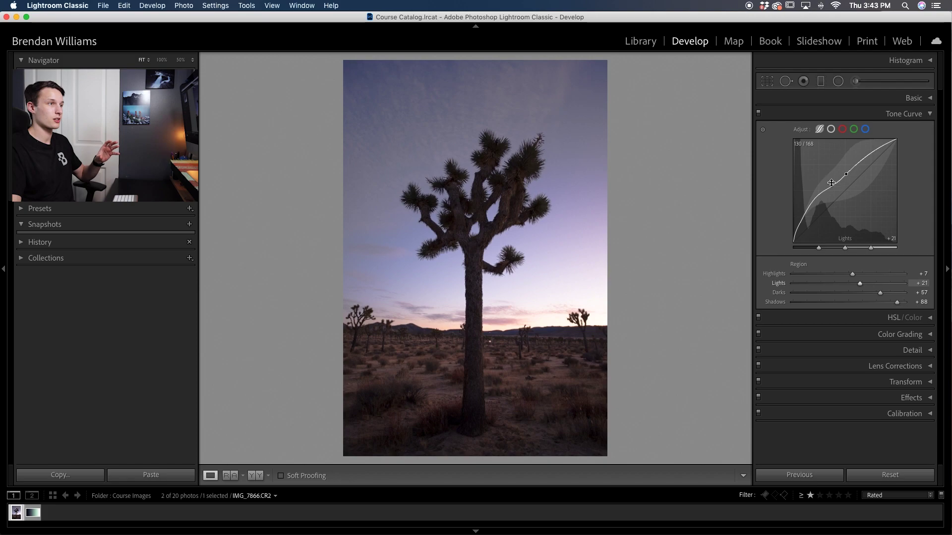
Raise the point curve's midtones to input 119, output 162, and place a shadow point at input 62, output 83.
click(831, 130)
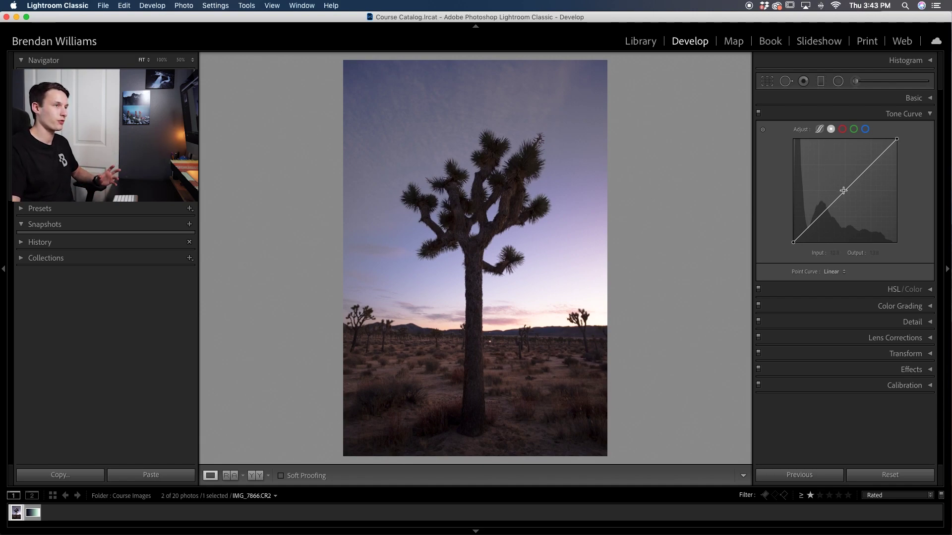
drag(844, 190, 841, 177)
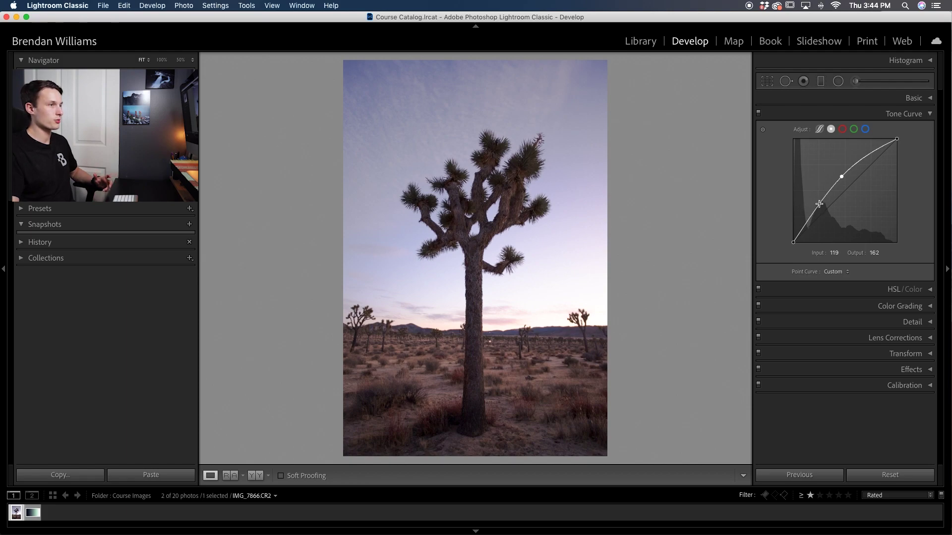
drag(818, 204, 819, 213)
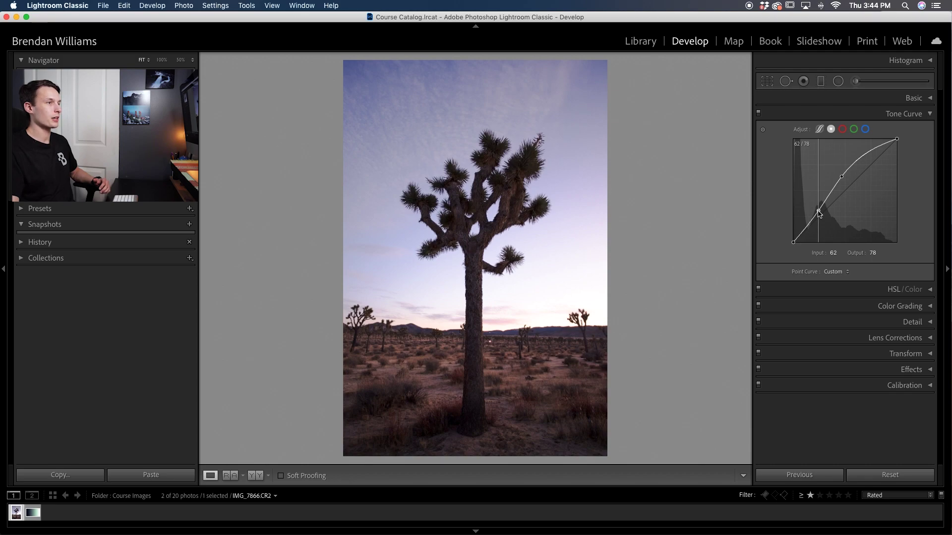
drag(818, 213, 819, 210)
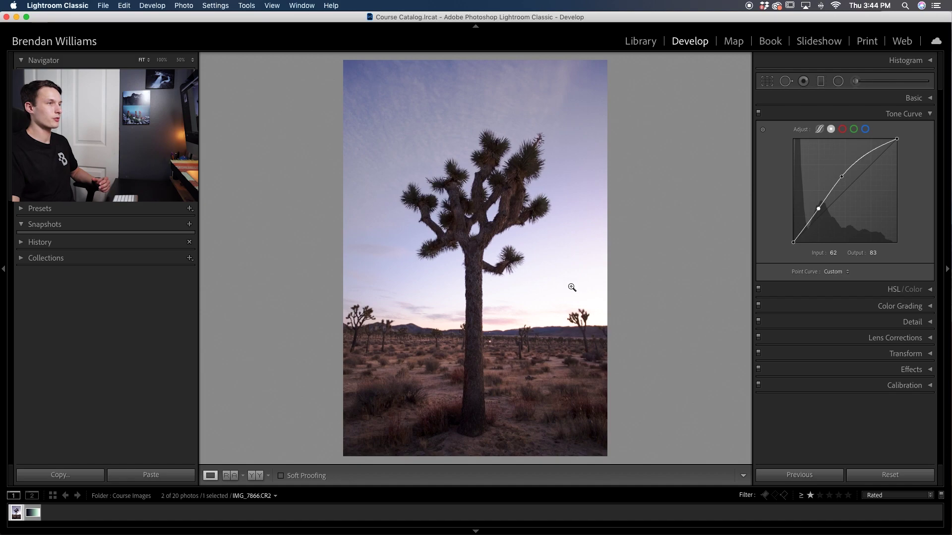
Lower the point curve's highlights to input 189, output 196, and fine-tune the shadow point and the midtone point at 119/162.
drag(870, 152, 869, 163)
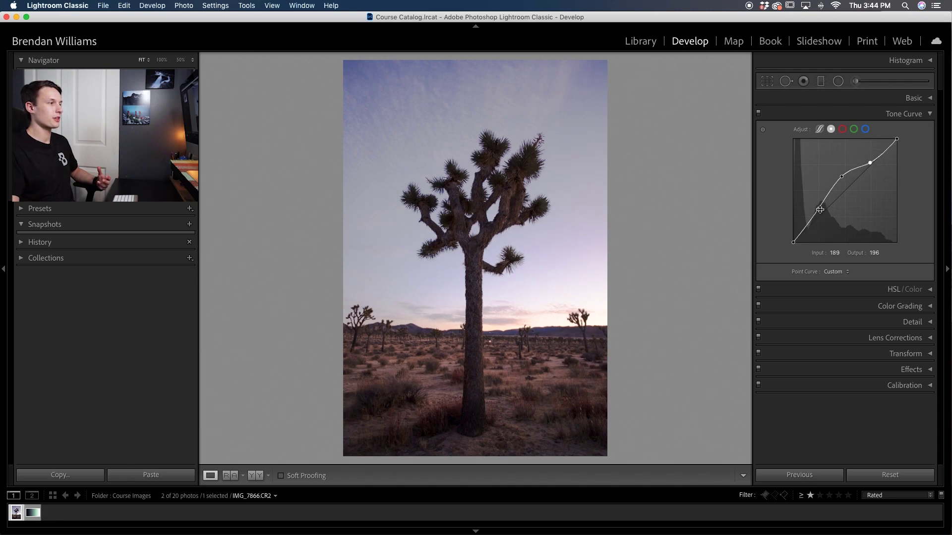
drag(820, 210, 820, 212)
drag(841, 177, 841, 178)
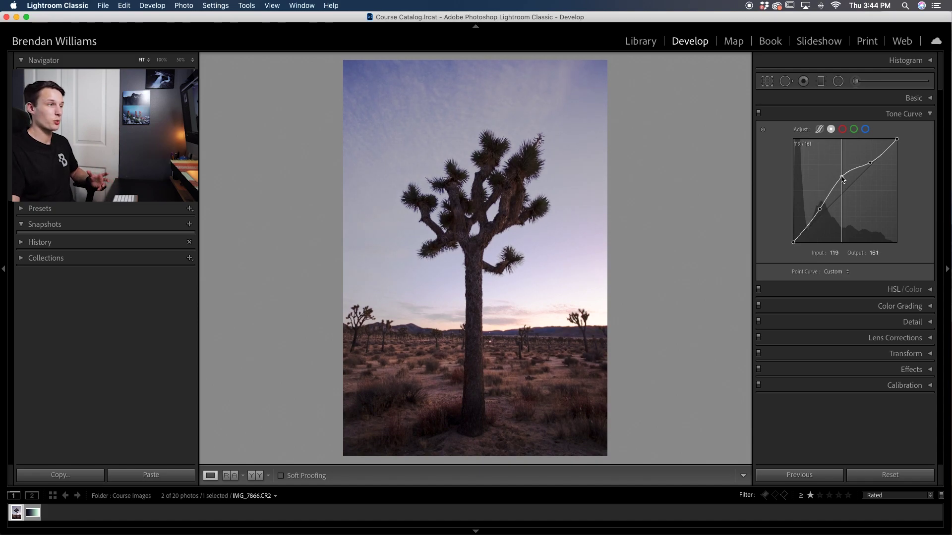
drag(841, 178, 841, 176)
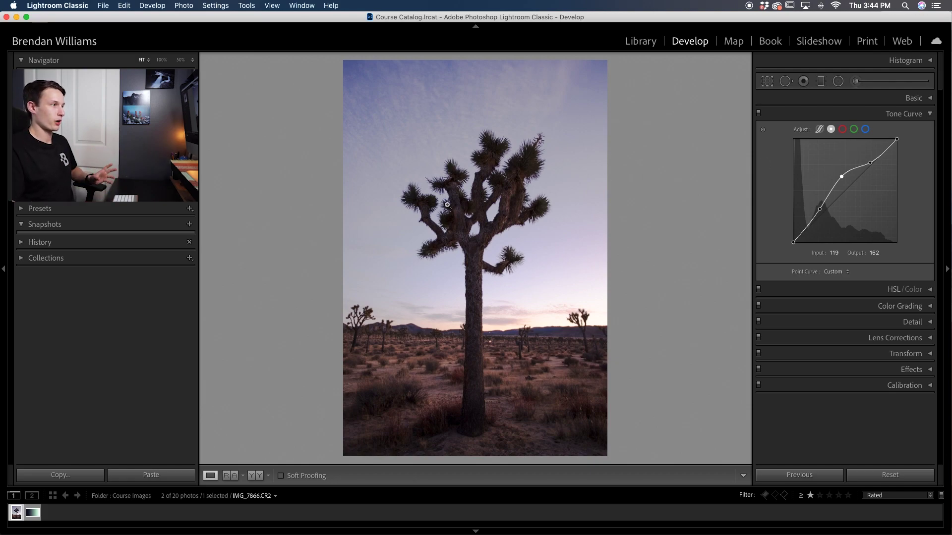
Compare the photo with and without the Tone Curve adjustments.
click(758, 115)
click(758, 115)
click(758, 115)
click(759, 115)
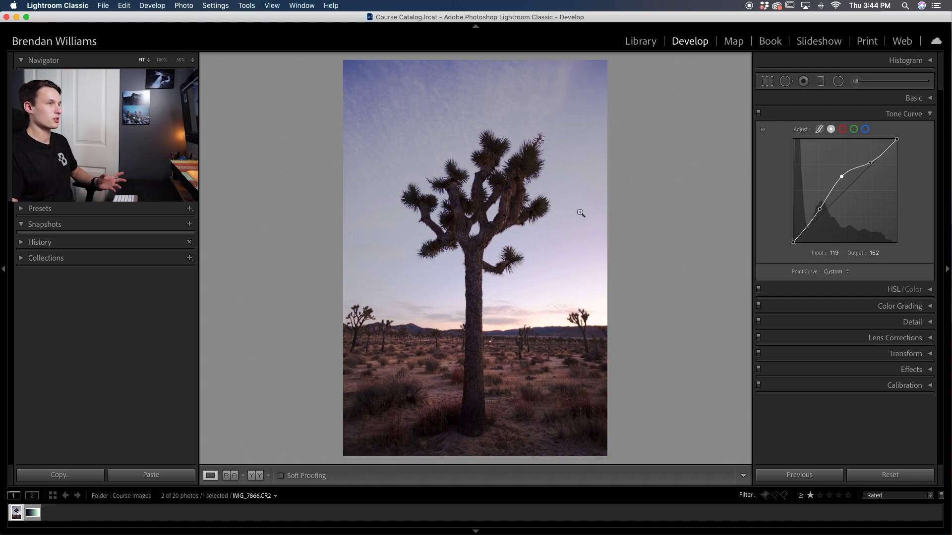
Raise the red channel's midtones to input 126, output 132, and restrain its highlights at input 168, output 170.
click(842, 129)
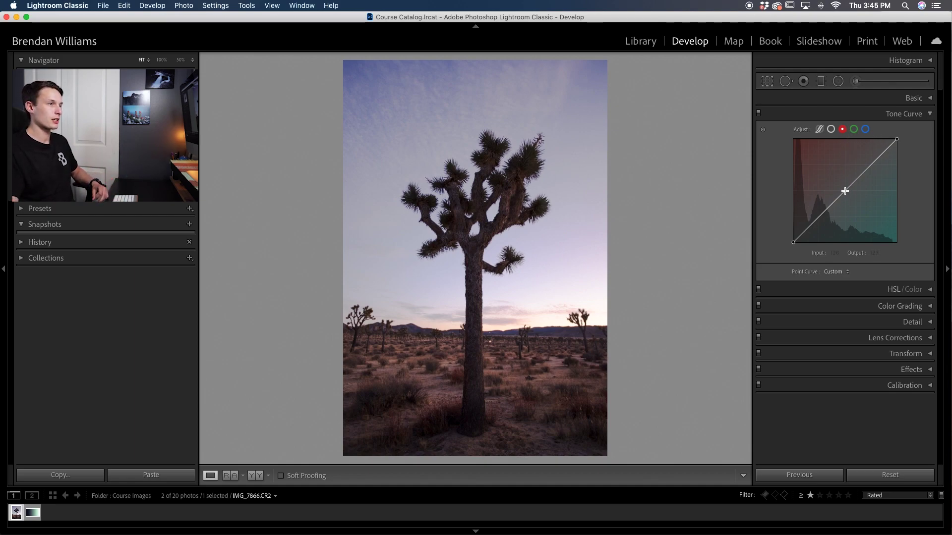
drag(845, 191, 846, 191)
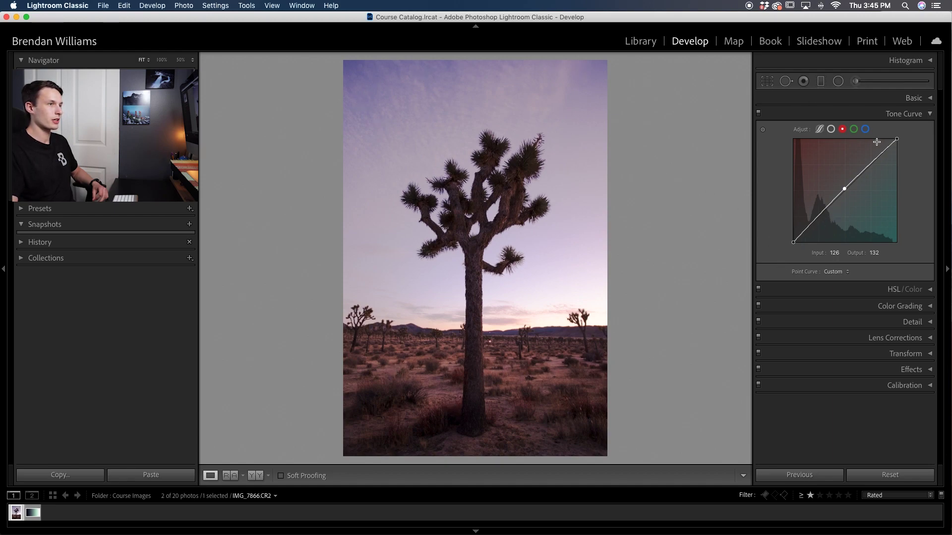
click(862, 172)
drag(862, 173, 862, 174)
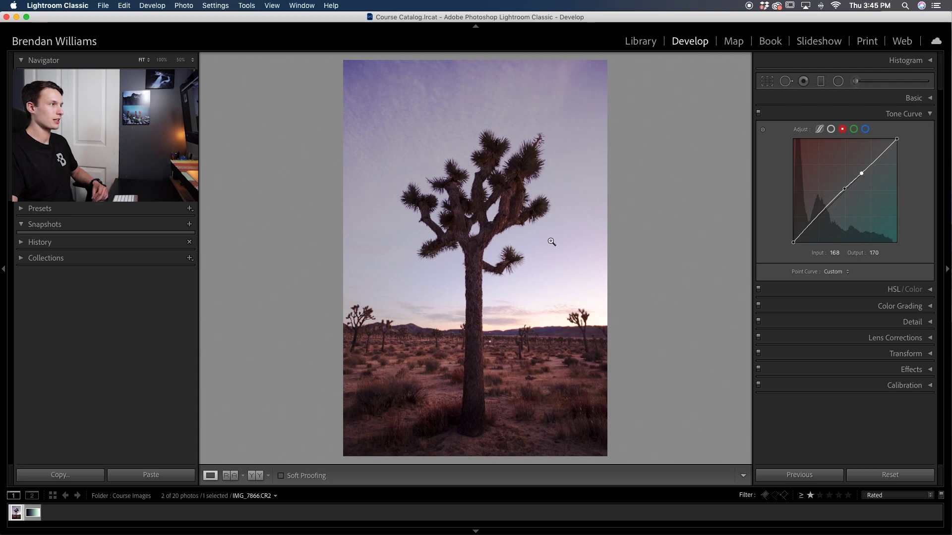
Raise the green channel's highlights to input 173, output 178, and anchor its midtones at input 110, output 113.
click(853, 131)
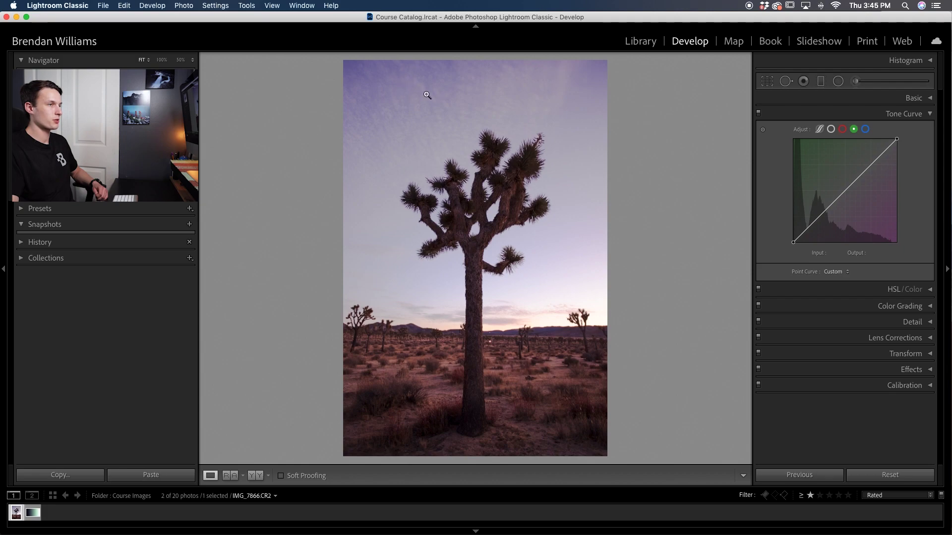
click(864, 172)
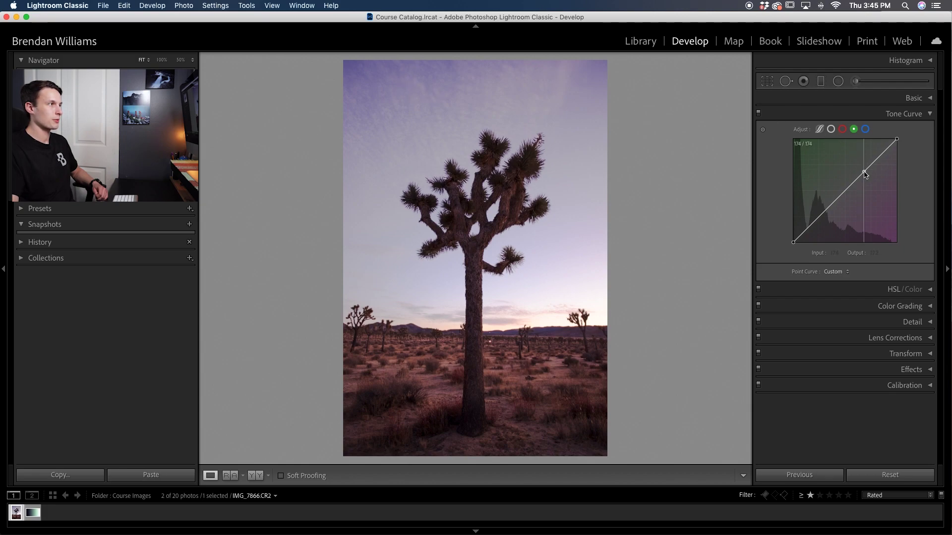
drag(864, 172, 864, 172)
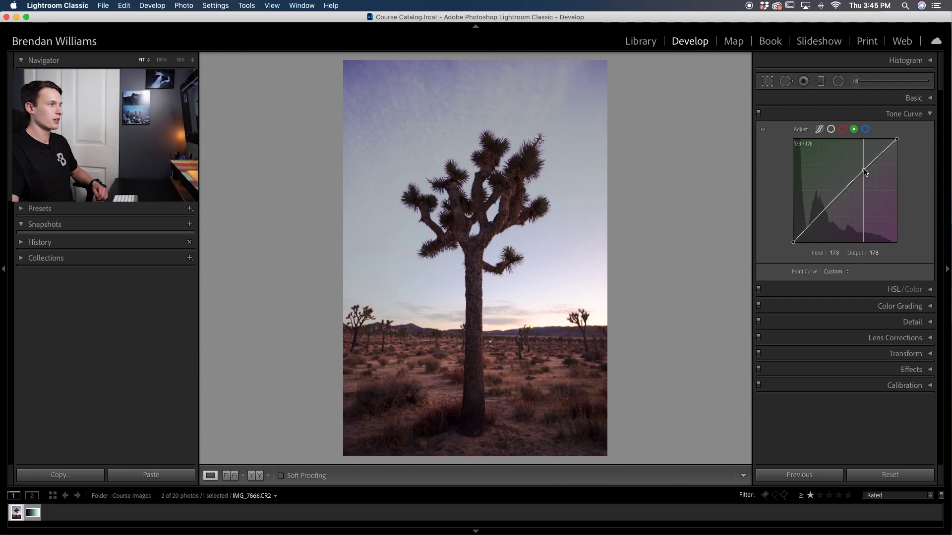
click(838, 197)
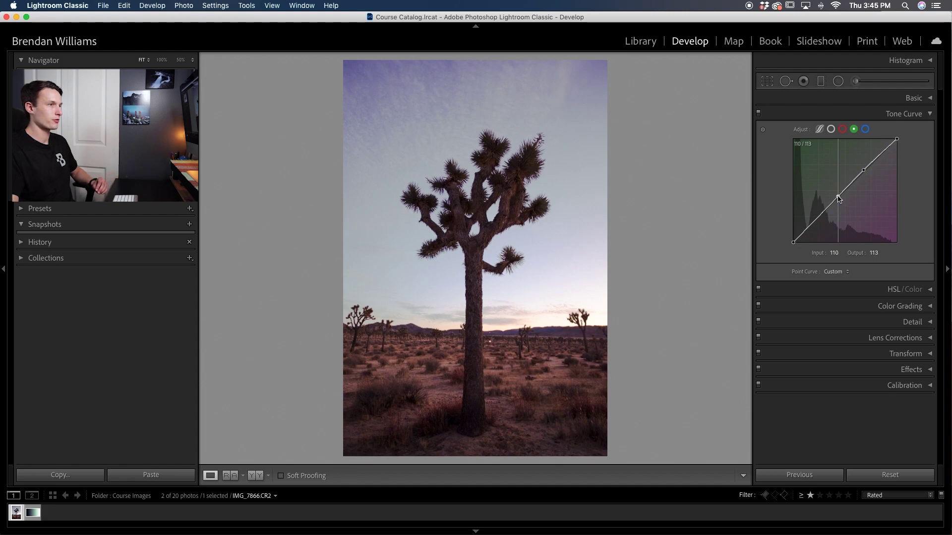
Set blue channel points at 129/118, 170/173 and 59/50, and compare the photo with and without the Tone Curve.
click(866, 130)
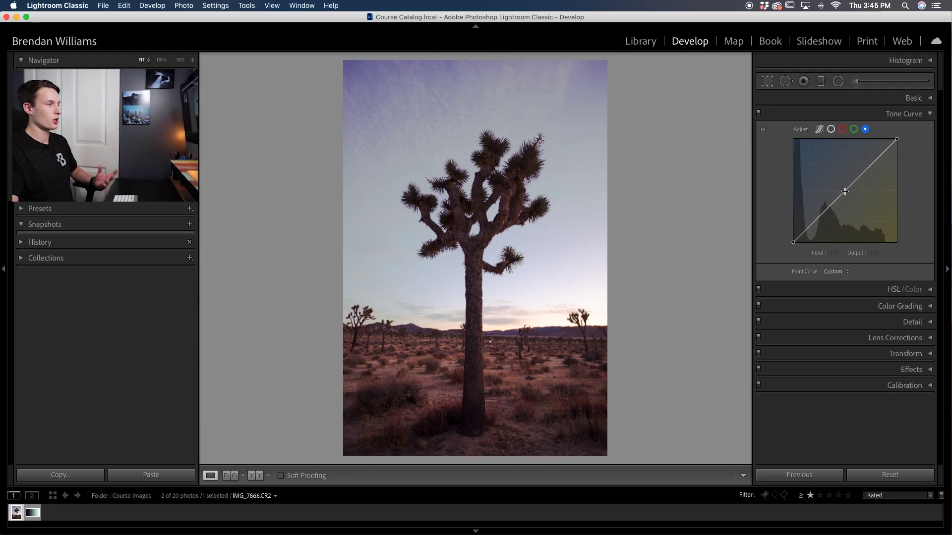
drag(846, 193, 846, 197)
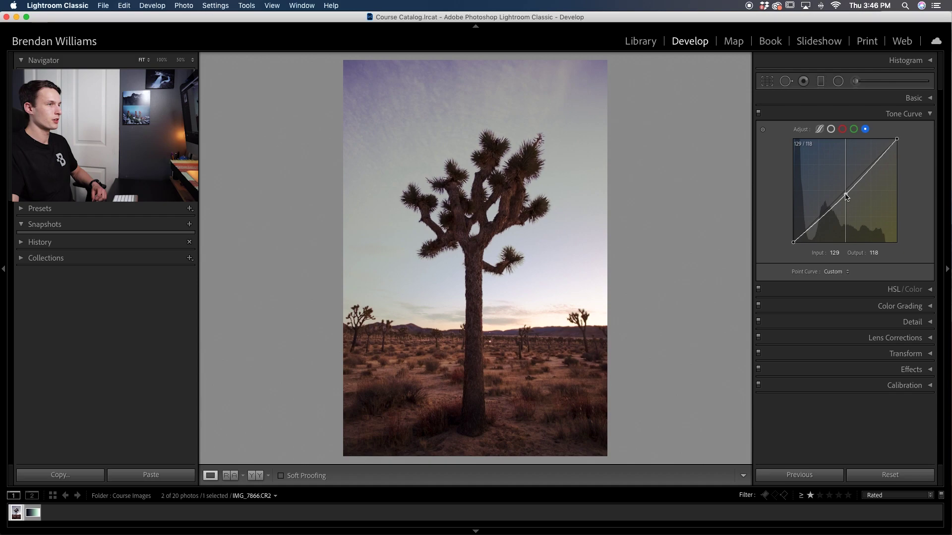
drag(864, 178, 862, 174)
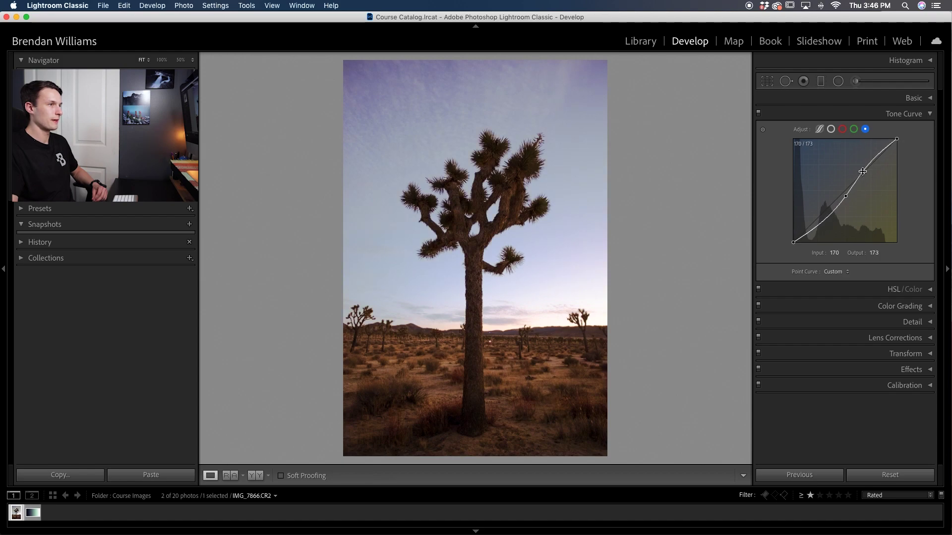
drag(818, 223, 816, 222)
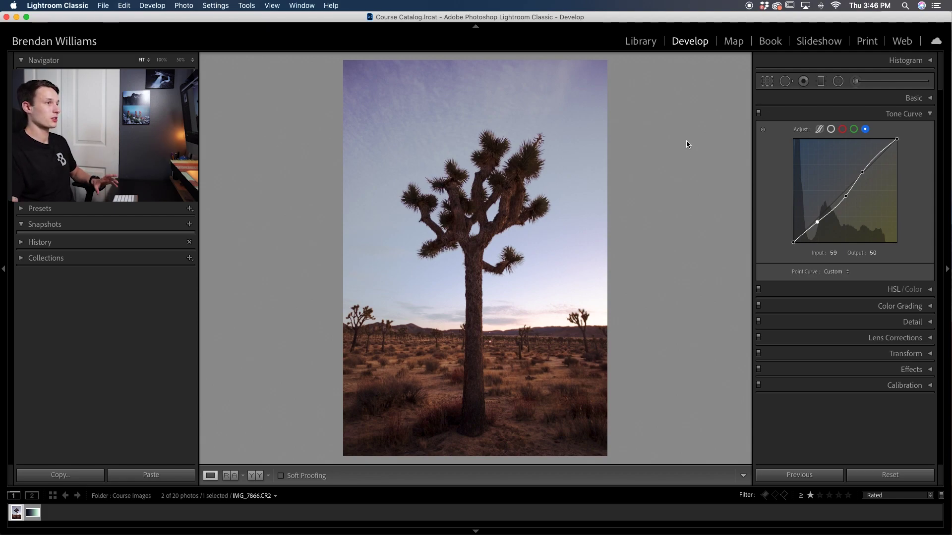
click(759, 117)
click(759, 117)
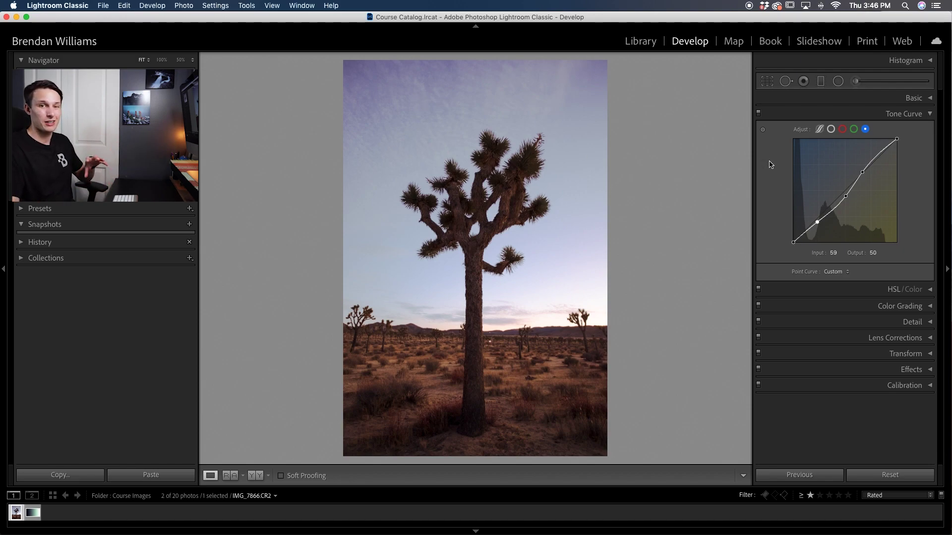
Lift the point curve's black point to fade the shadows, trying outputs 26, 10 and 22 before settling on 4.
click(830, 129)
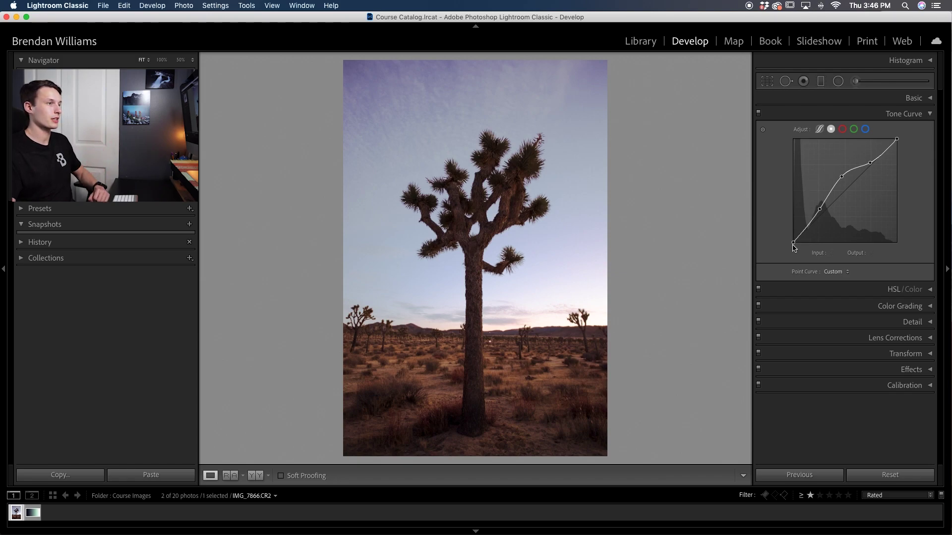
drag(793, 243, 786, 236)
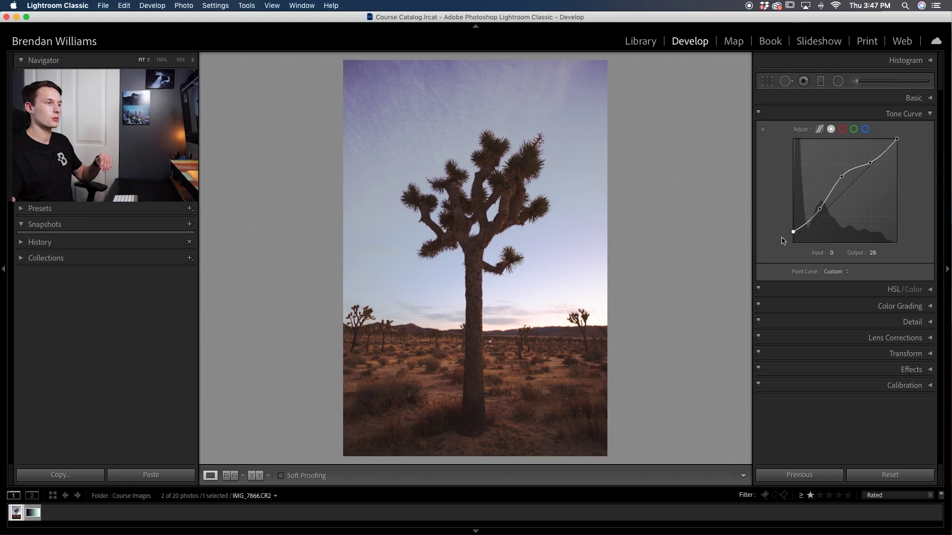
drag(793, 233, 790, 240)
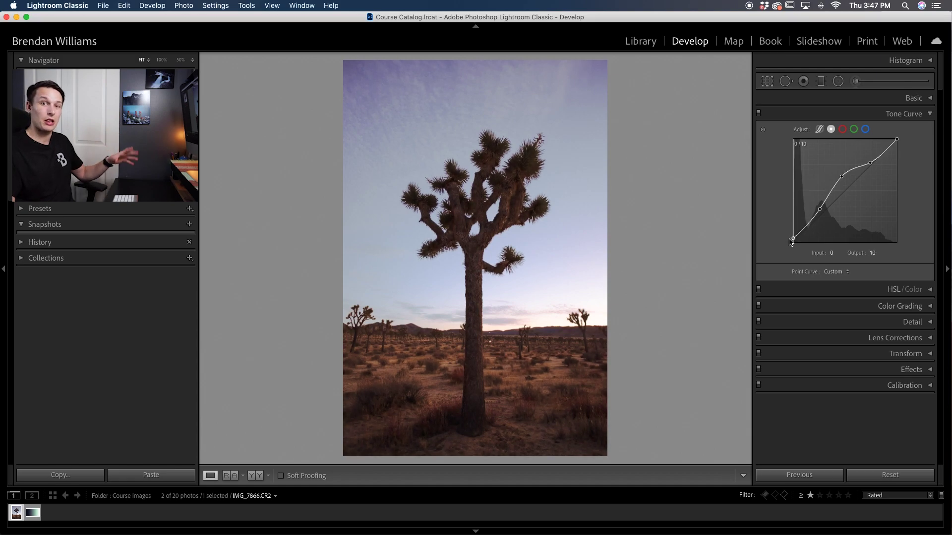
drag(790, 240, 790, 234)
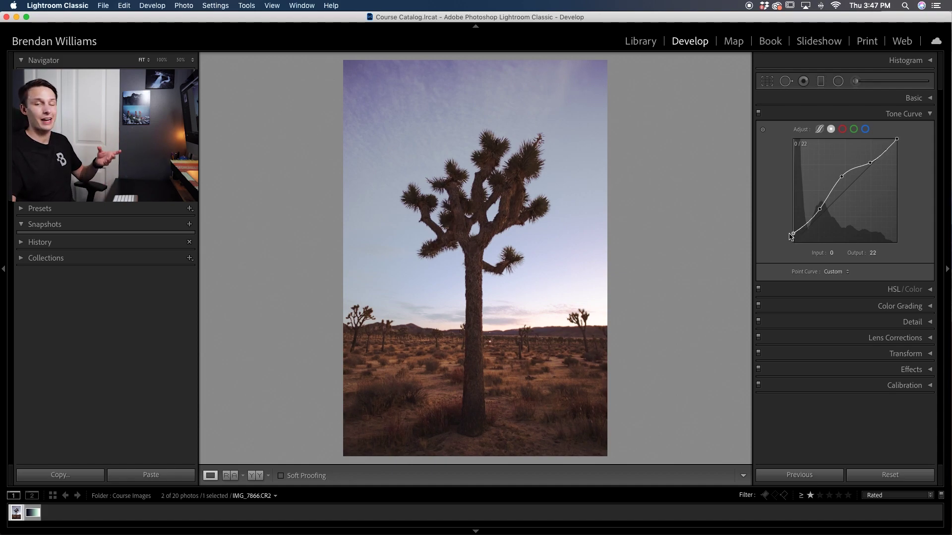
drag(791, 236, 792, 242)
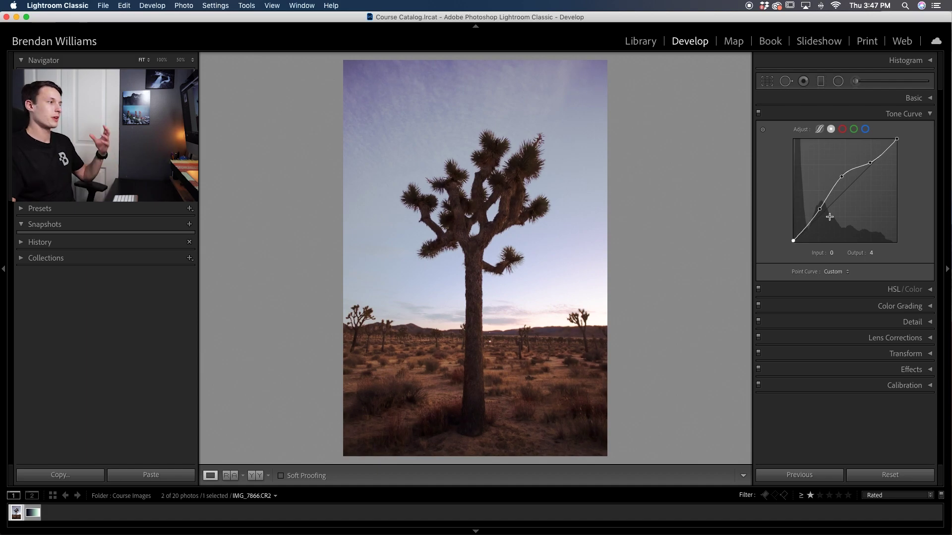